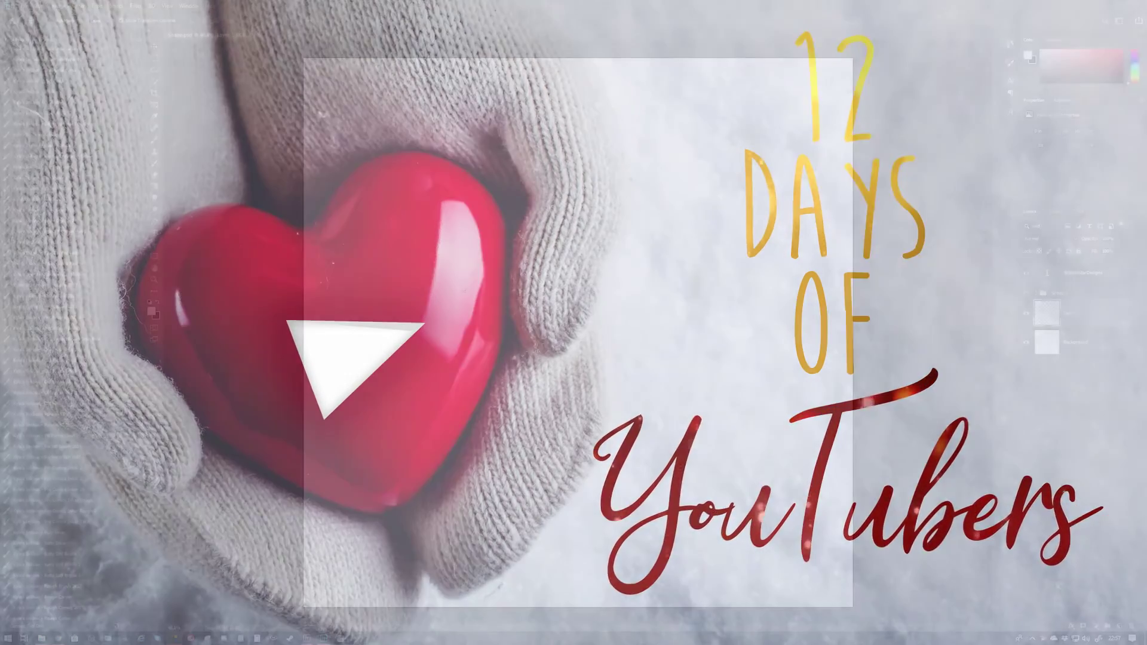
# Step: Rough out the jaw, face side, neck, ear, eyes, brows, nose and mouth in cyan
pyautogui.moveTo(463, 379)
pyautogui.mouseDown()
pyautogui.moveTo(479, 271)
pyautogui.moveTo(684, 415)
pyautogui.moveTo(708, 448)
pyautogui.moveTo(511, 556)
pyautogui.moveTo(358, 582)
pyautogui.mouseUp()
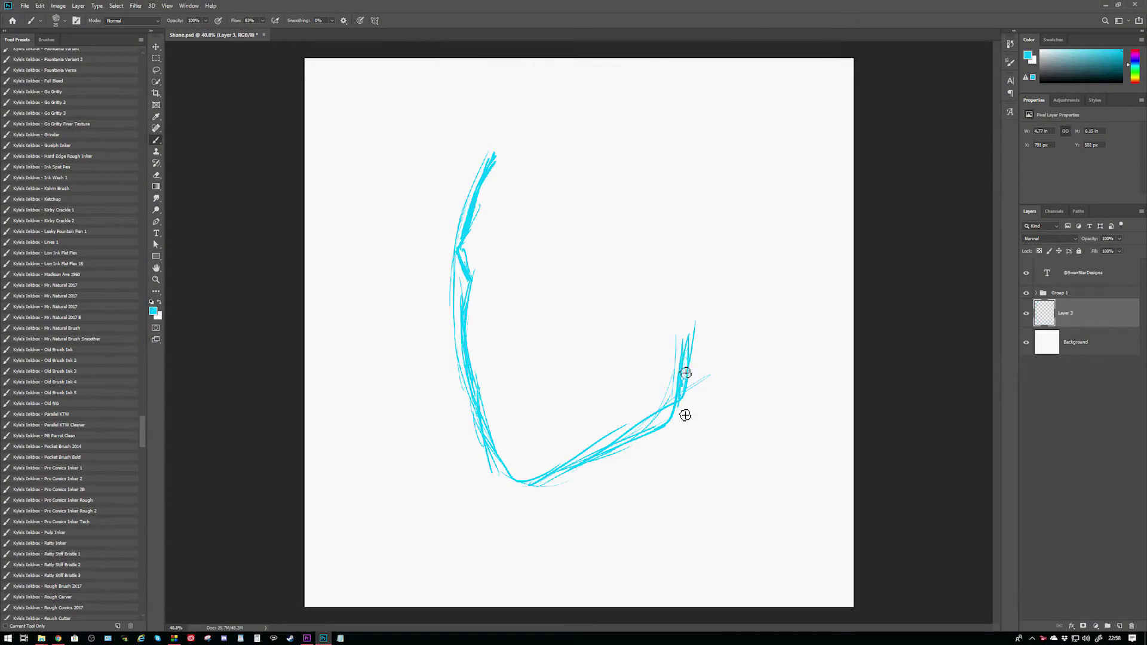
pyautogui.moveTo(735, 304); pyautogui.dragTo(701, 389)
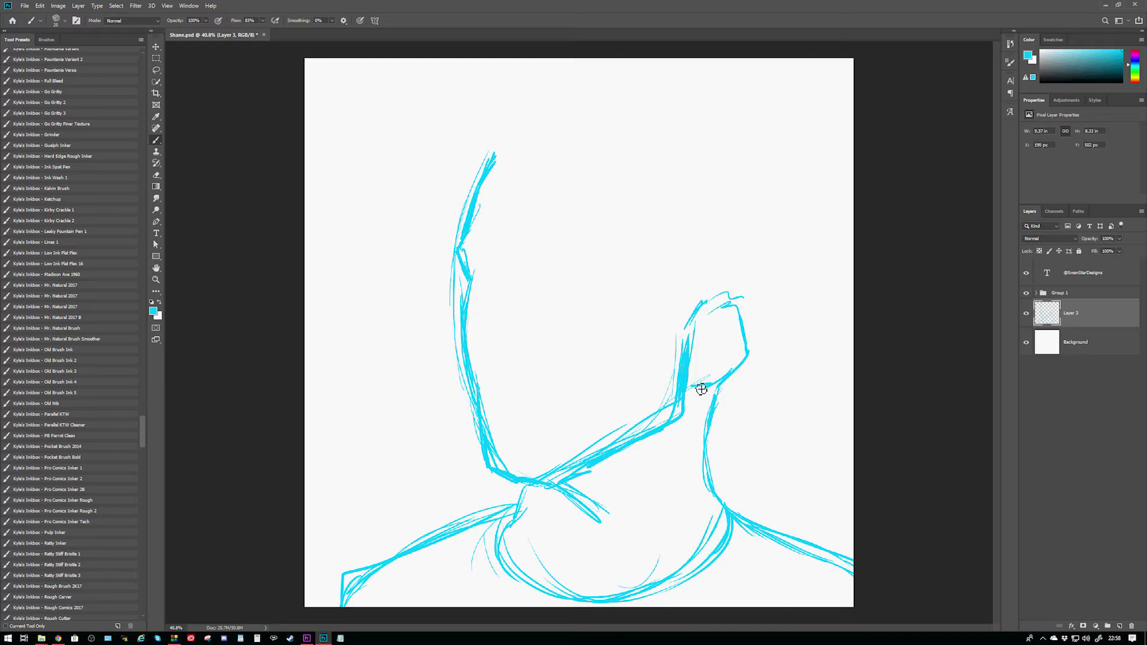
pyautogui.moveTo(748, 323); pyautogui.dragTo(703, 296)
pyautogui.moveTo(653, 296); pyautogui.dragTo(515, 278)
pyautogui.moveTo(459, 249); pyautogui.dragTo(511, 269)
pyautogui.moveTo(511, 268); pyautogui.dragTo(484, 343)
pyautogui.moveTo(548, 416); pyautogui.dragTo(489, 423)
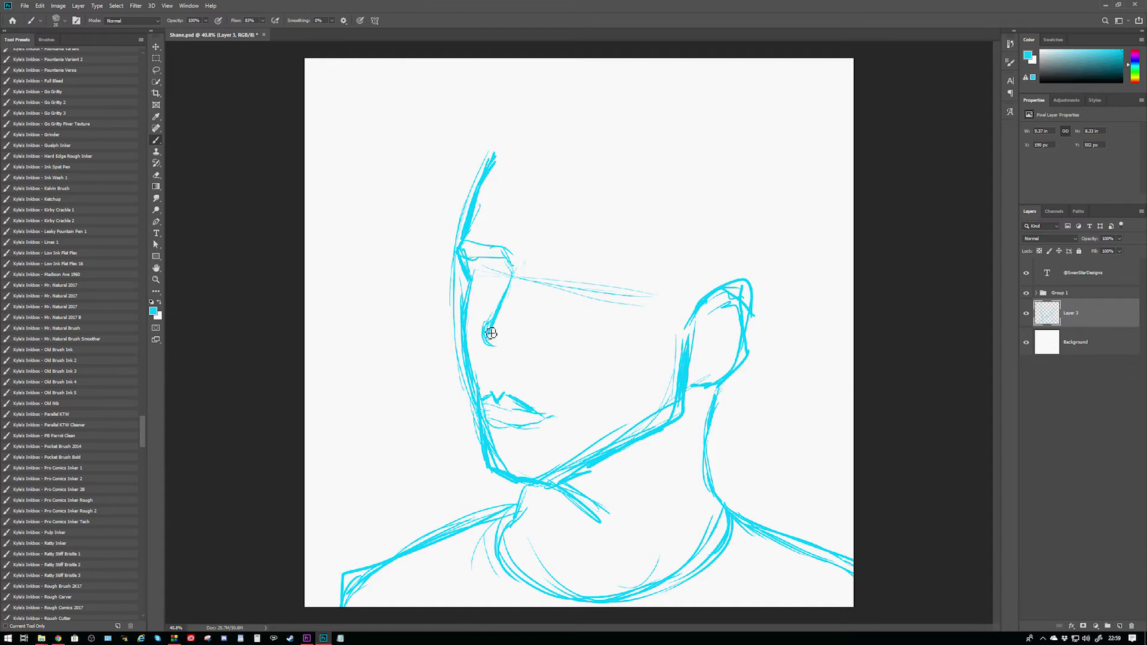
# Step: Nudge the upper face strokes down with Free Transform and resketch the eyes and brows
pyautogui.hotkey('ctrl', 't')
pyautogui.moveTo(576, 320); pyautogui.dragTo(576, 334)
pyautogui.press('Return')
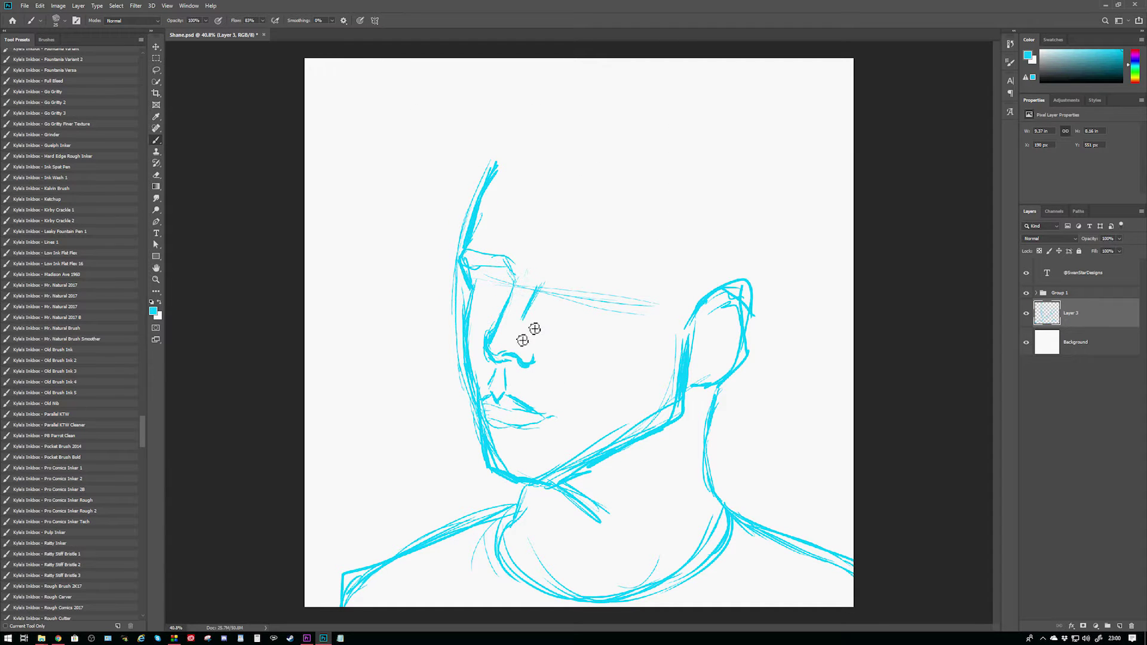
pyautogui.moveTo(470, 273); pyautogui.dragTo(632, 301)
pyautogui.moveTo(548, 267); pyautogui.dragTo(639, 253)
pyautogui.moveTo(466, 256); pyautogui.dragTo(515, 265)
# Step: Sketch hair across the top of the head and a stroke beside the ear
pyautogui.rightClick(636, 297)
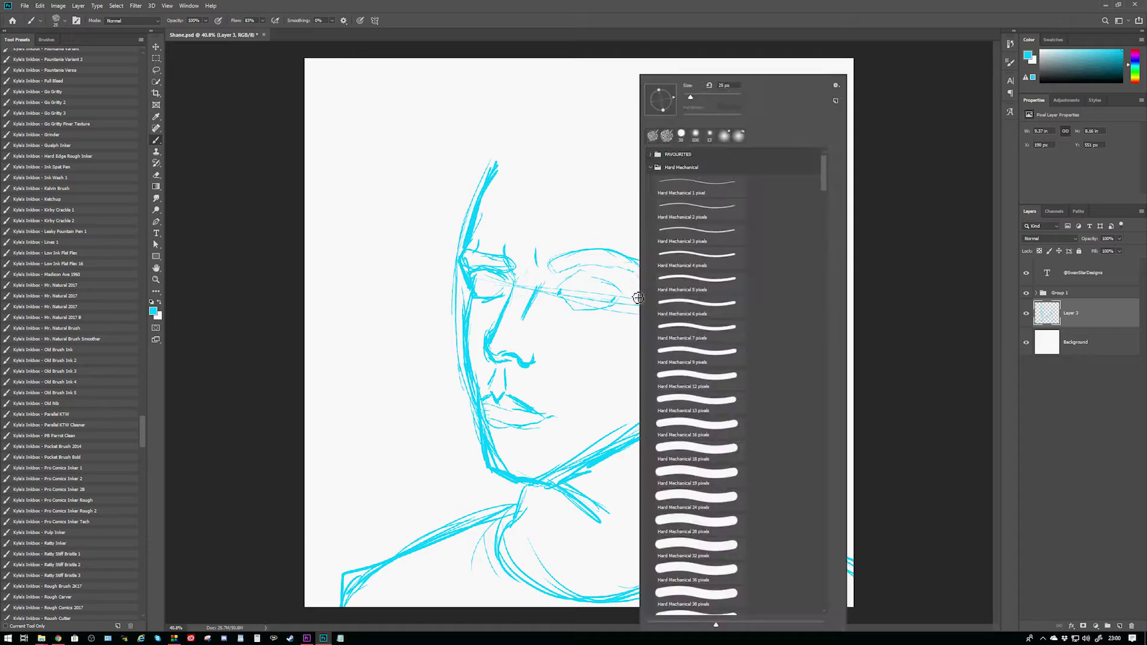
pyautogui.press('Escape')
pyautogui.moveTo(497, 166); pyautogui.dragTo(668, 193)
pyautogui.moveTo(610, 219); pyautogui.dragTo(721, 229)
pyautogui.moveTo(668, 304); pyautogui.dragTo(684, 356)
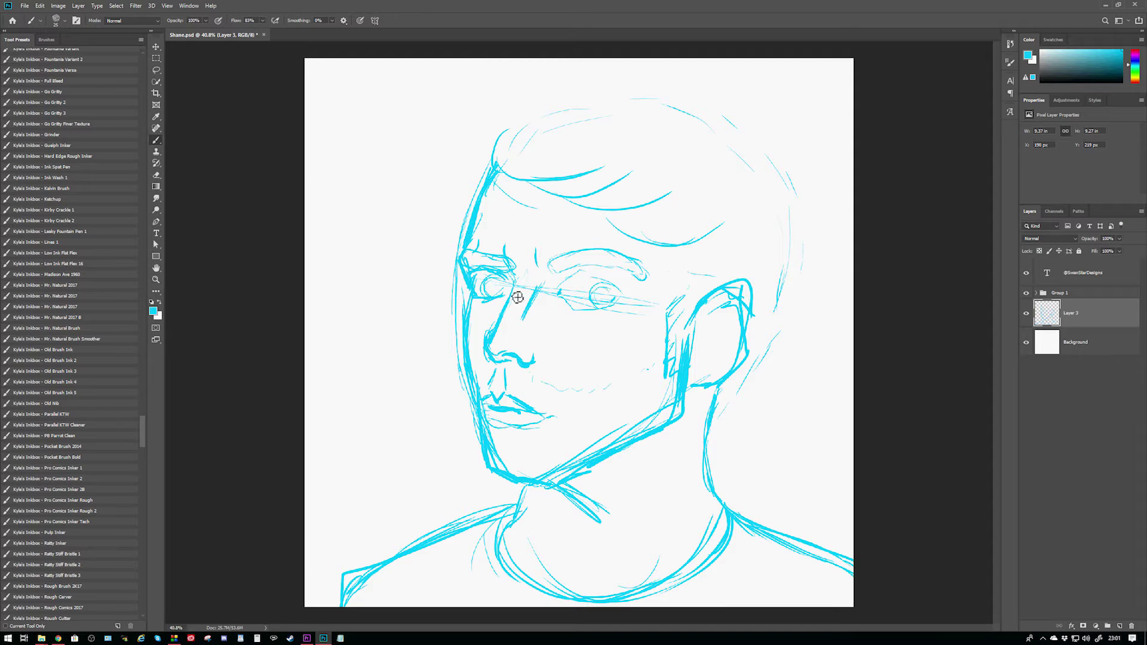
# Step: Erase faint and stray lines around the face and clean up the jawline and ear
pyautogui.moveTo(473, 420); pyautogui.dragTo(459, 188)
pyautogui.moveTo(489, 465); pyautogui.dragTo(663, 413)
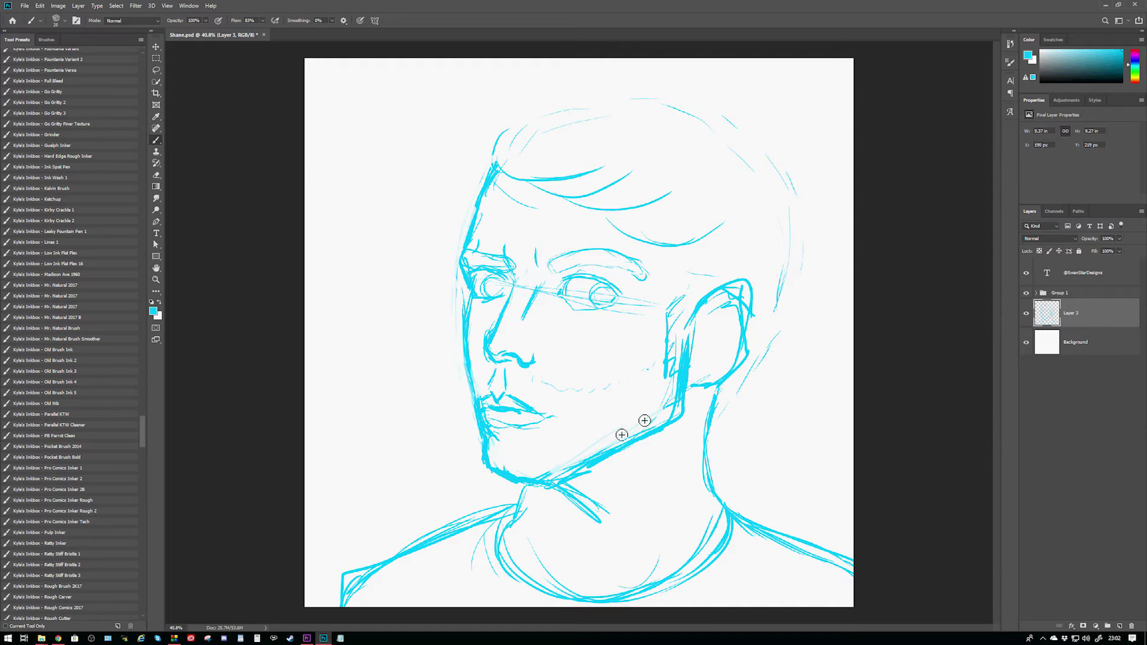
pyautogui.moveTo(547, 475); pyautogui.dragTo(673, 421)
pyautogui.moveTo(744, 287)
pyautogui.mouseDown()
pyautogui.moveTo(715, 388)
pyautogui.moveTo(667, 300)
pyautogui.mouseUp()
# Step: Add ear shading, bold hair strokes, the head outline and the back of the neck and shoulder
pyautogui.moveTo(726, 269); pyautogui.dragTo(592, 216)
pyautogui.moveTo(488, 180); pyautogui.dragTo(676, 189)
pyautogui.moveTo(457, 170); pyautogui.dragTo(699, 103)
pyautogui.moveTo(793, 242)
pyautogui.mouseDown()
pyautogui.moveTo(718, 457)
pyautogui.moveTo(659, 546)
pyautogui.mouseUp()
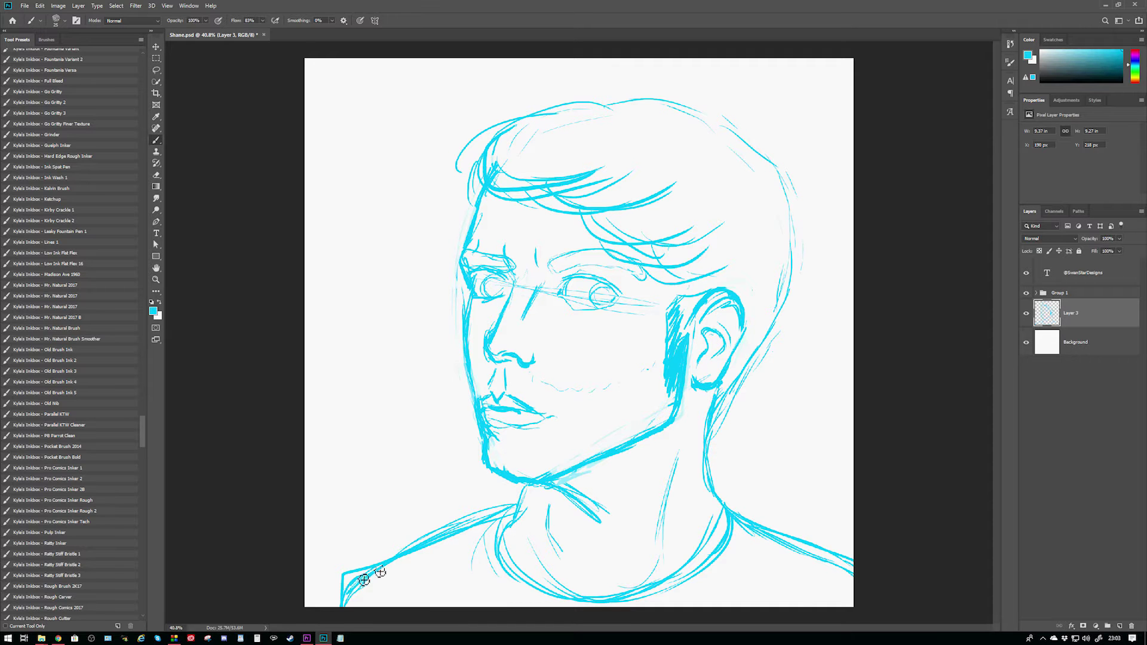
# Step: Scale the whole drawing slightly, then rotate and rescale it with Free Transform
pyautogui.hotkey('ctrl', 't')
pyautogui.moveTo(596, 86); pyautogui.dragTo(615, 89)
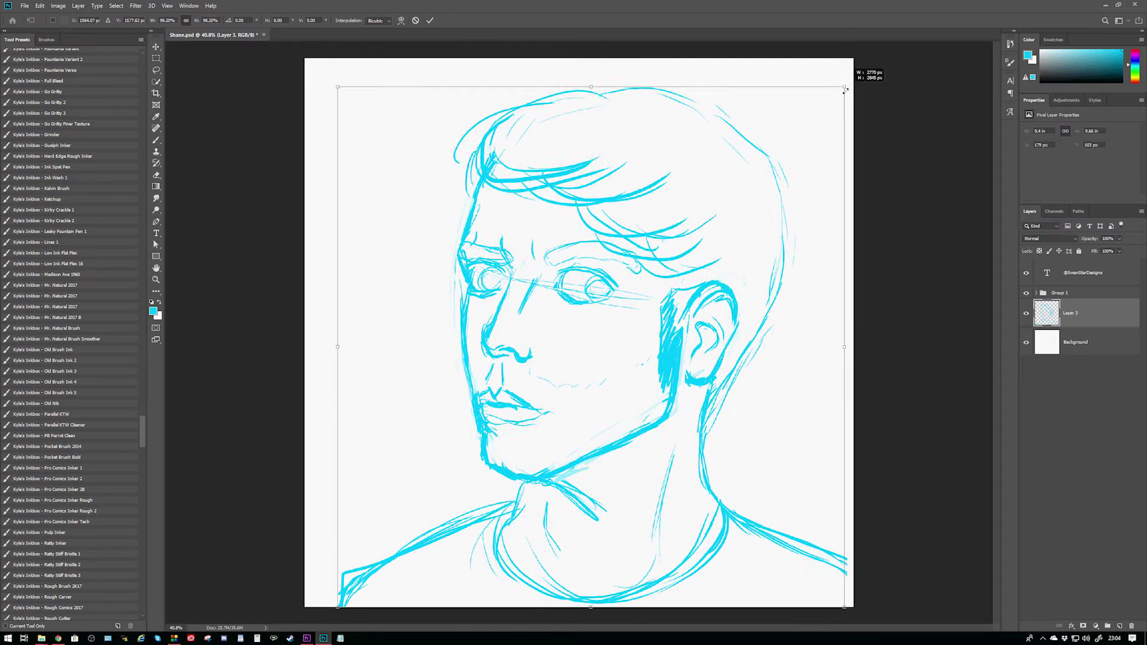
pyautogui.press('Return')
pyautogui.press('l')
pyautogui.hotkey('ctrl', 't')
pyautogui.moveTo(751, 441); pyautogui.dragTo(814, 461)
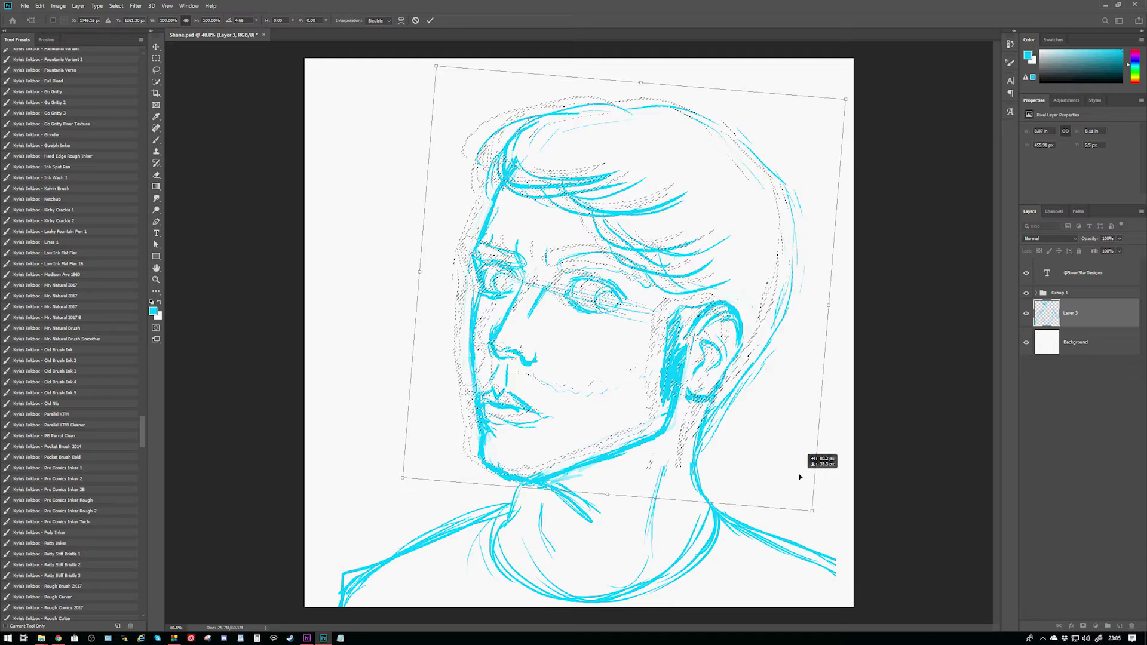
pyautogui.press('Return')
# Step: Lasso the head, enlarge it with Free Transform, deselect and return to the brush
pyautogui.moveTo(468, 423)
pyautogui.mouseDown()
pyautogui.moveTo(452, 381)
pyautogui.moveTo(468, 423)
pyautogui.mouseUp()
pyautogui.hotkey('ctrl', 't')
pyautogui.press('Return')
pyautogui.hotkey('ctrl', 'd')
pyautogui.press('b')
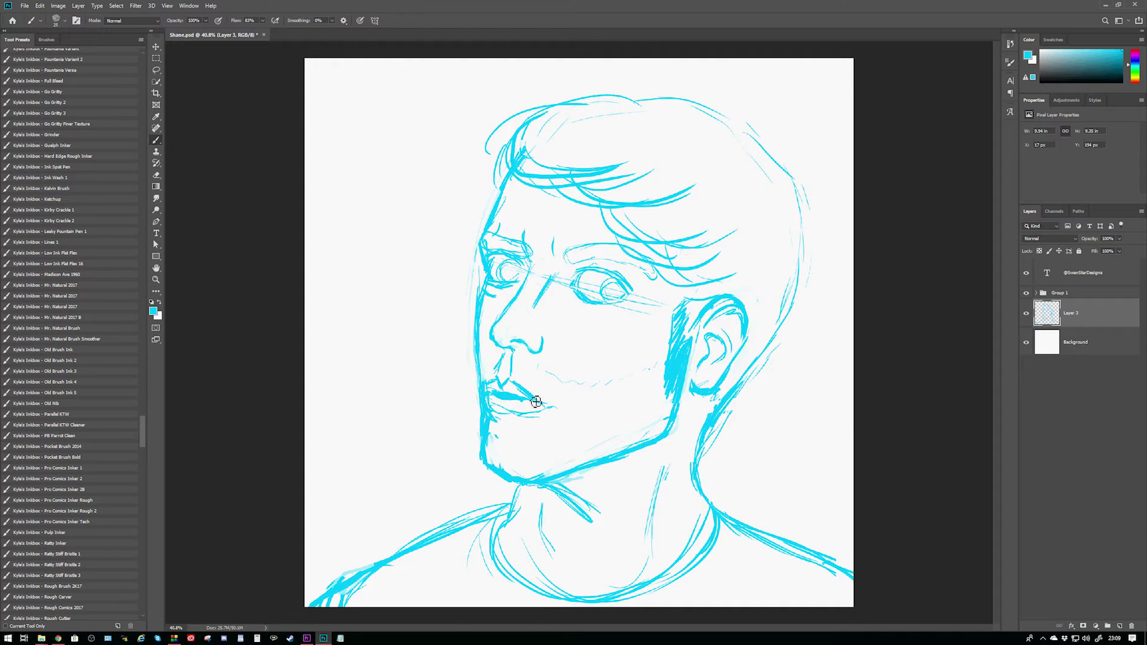
# Step: Undo the stray chin, neck and shoulder strokes and fill both pupils solid
pyautogui.hotkey('ctrl', 'z')
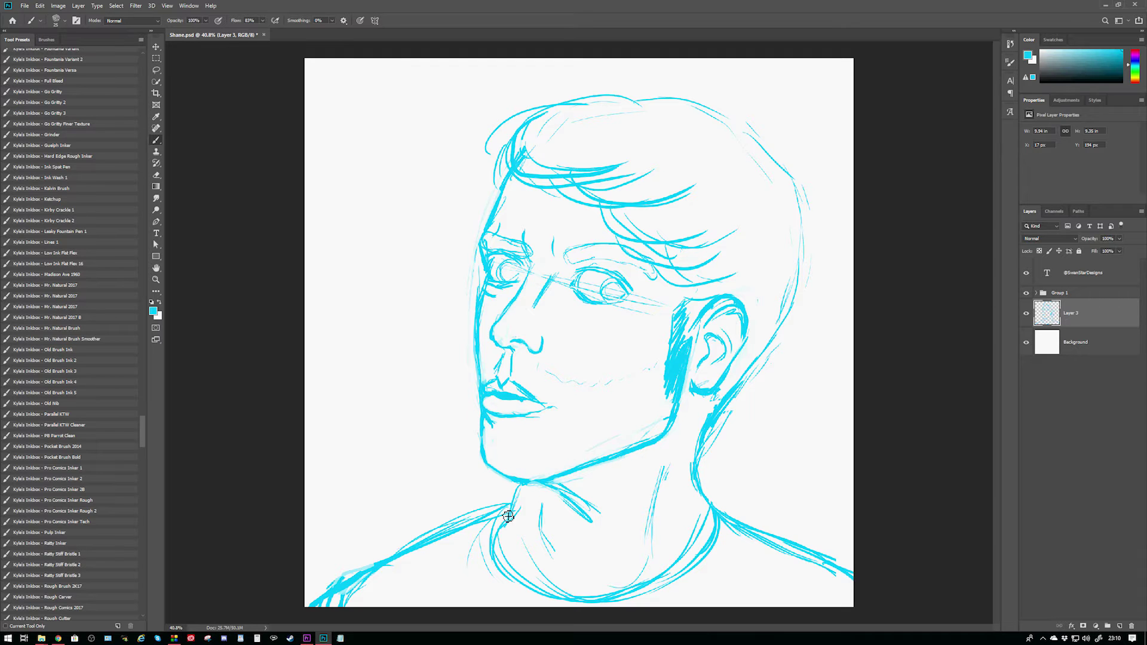
pyautogui.hotkey('ctrl', 'z')
pyautogui.hotkey('ctrl', 'z')
pyautogui.hotkey('ctrl', 'z')
pyautogui.hotkey('ctrl', 'z')
pyautogui.hotkey('ctrl', 'z')
pyautogui.hotkey('ctrl', 'z')
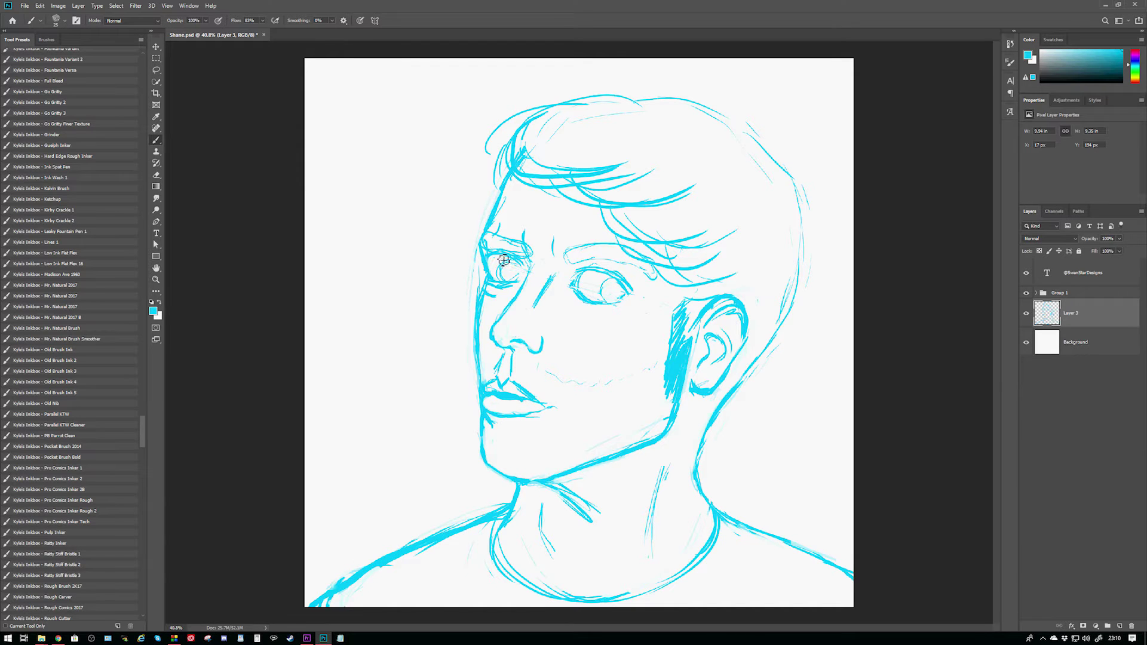
pyautogui.moveTo(608, 285); pyautogui.dragTo(619, 292)
pyautogui.moveTo(509, 282); pyautogui.dragTo(519, 270)
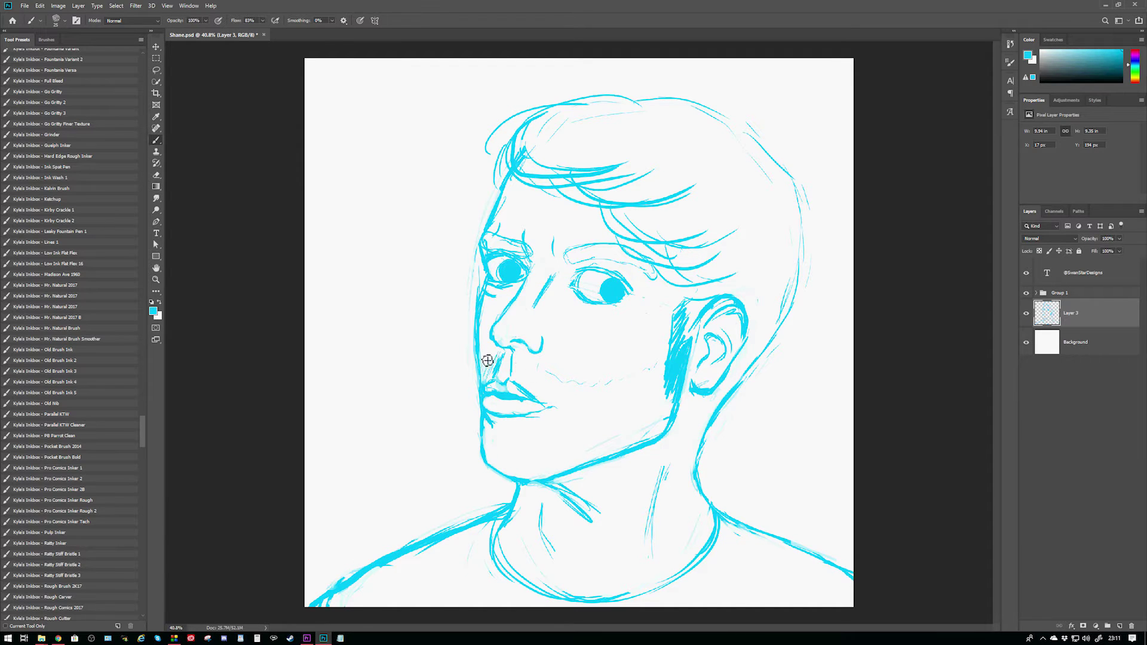
# Step: Hatch stubble over the chin and jaw, and nudge the ear down and right
pyautogui.moveTo(487, 361); pyautogui.dragTo(661, 545)
pyautogui.hotkey('ctrl', 't')
pyautogui.moveTo(742, 404); pyautogui.dragTo(749, 417)
pyautogui.press('Return')
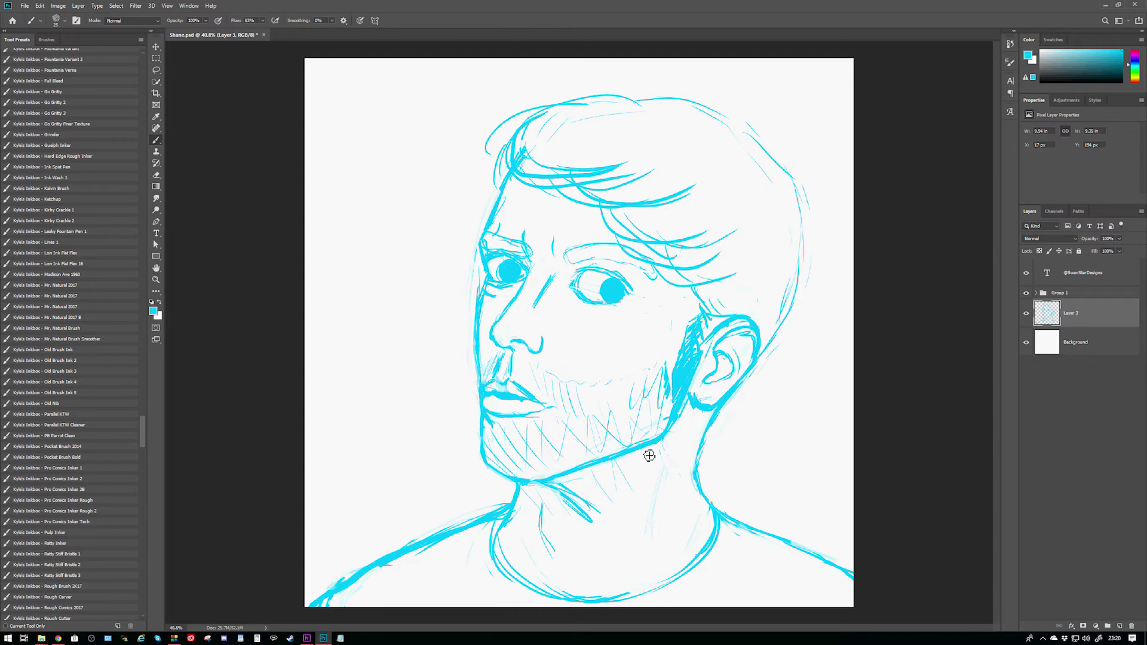
# Step: Fill out the hair across the head and thicken the eyebrows
pyautogui.moveTo(619, 159); pyautogui.dragTo(676, 188)
pyautogui.moveTo(518, 135); pyautogui.dragTo(648, 169)
pyautogui.moveTo(660, 230); pyautogui.dragTo(729, 257)
pyautogui.moveTo(485, 243); pyautogui.dragTo(661, 274)
pyautogui.moveTo(572, 272); pyautogui.dragTo(575, 290)
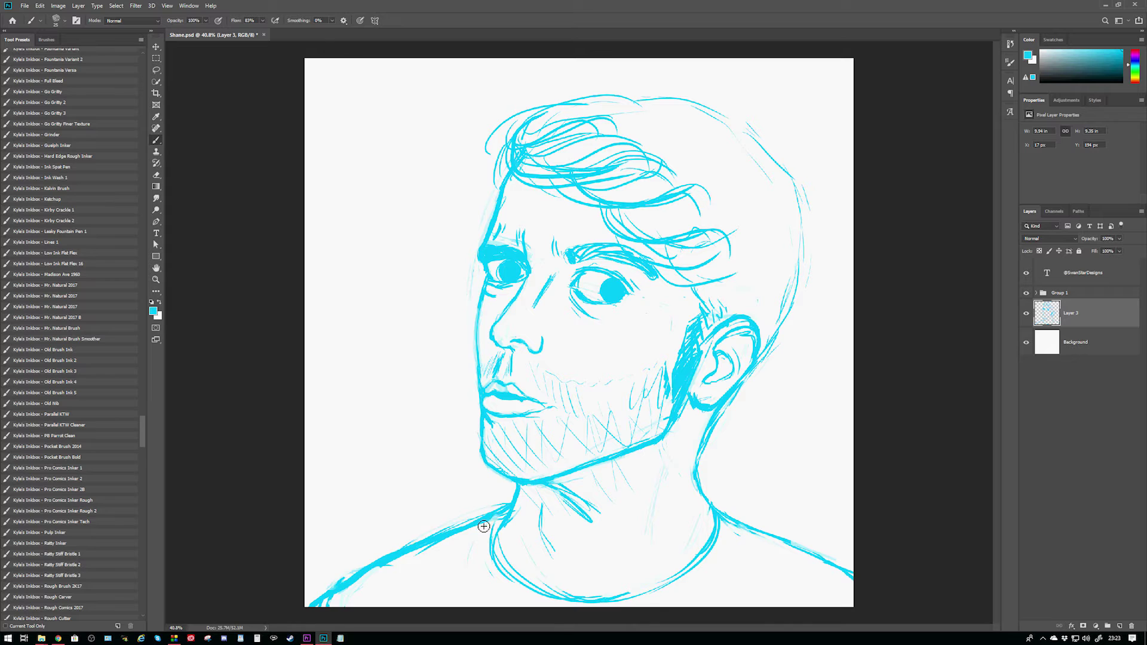
# Step: Undo the heavy left shoulder strokes and add a black-ink layer
pyautogui.hotkey('ctrl', 'z')
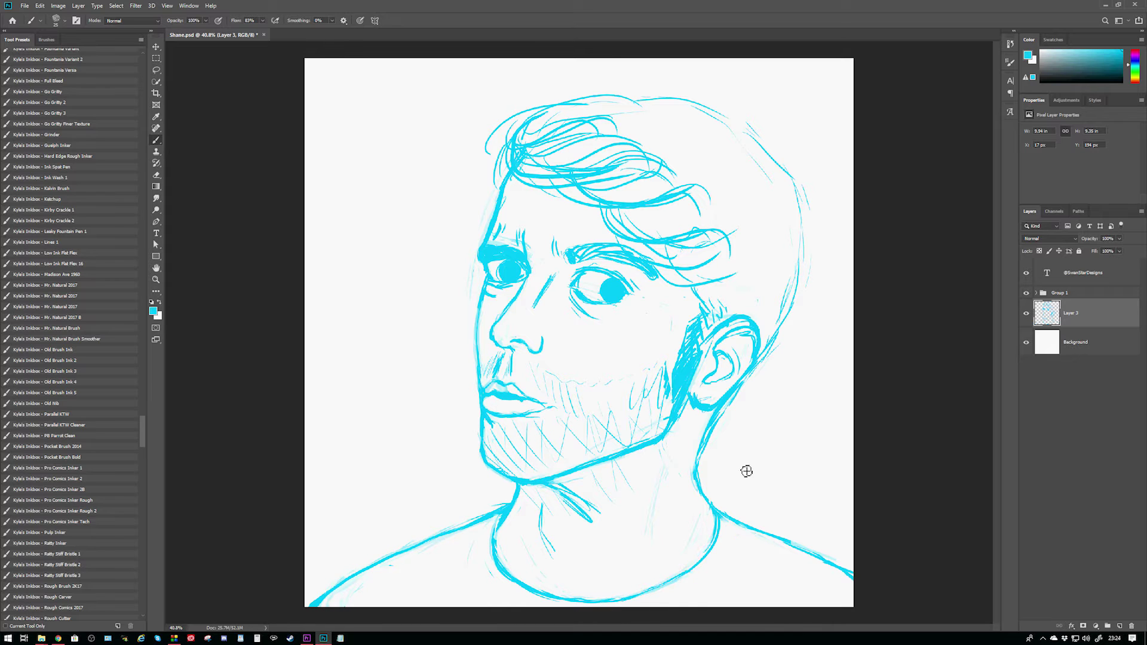
pyautogui.hotkey('ctrl', 'alt', 'shift', 'n')
pyautogui.press('d')
# Step: Ink the black jawline, ear, neck, both shoulders and the collar lines
pyautogui.moveTo(522, 157)
pyautogui.mouseDown()
pyautogui.moveTo(483, 246)
pyautogui.moveTo(670, 435)
pyautogui.moveTo(757, 340)
pyautogui.moveTo(708, 381)
pyautogui.mouseUp()
pyautogui.moveTo(517, 483); pyautogui.dragTo(320, 608)
pyautogui.moveTo(694, 408)
pyautogui.mouseDown()
pyautogui.moveTo(721, 516)
pyautogui.moveTo(854, 573)
pyautogui.mouseUp()
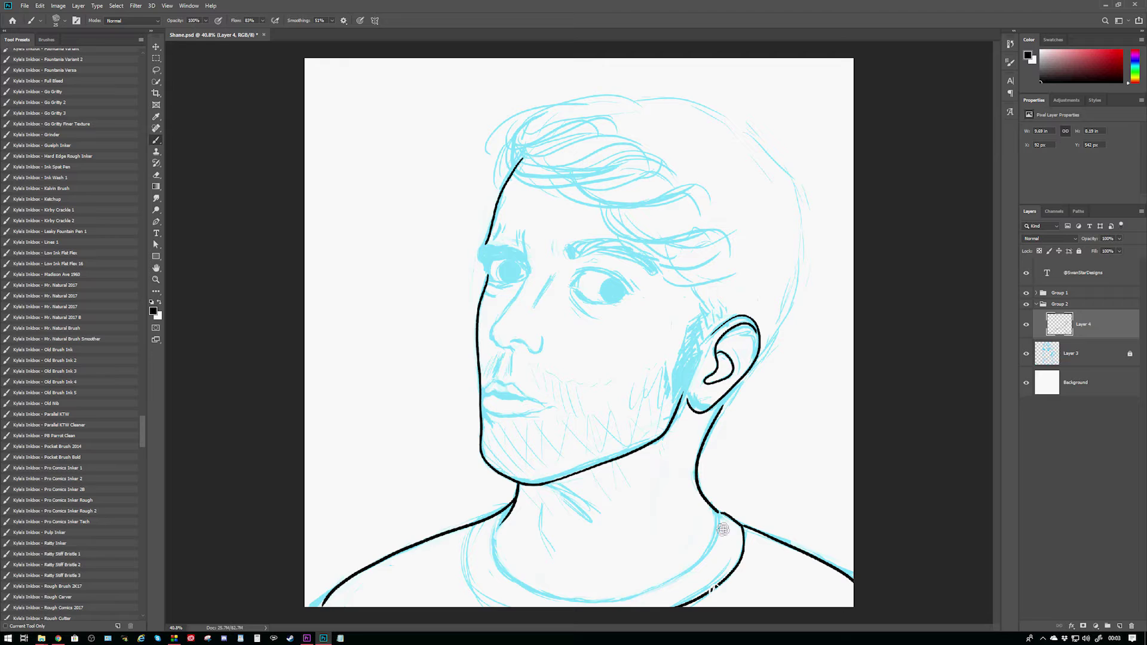
pyautogui.moveTo(723, 530); pyautogui.dragTo(496, 514)
pyautogui.moveTo(500, 511); pyautogui.dragTo(467, 606)
# Step: Ink the nose and cheek line, the left eye line, right pupil and lid, and right eyebrow
pyautogui.moveTo(523, 248)
pyautogui.mouseDown()
pyautogui.moveTo(523, 341)
pyautogui.moveTo(543, 352)
pyautogui.mouseUp()
pyautogui.hotkey('ctrl', 'z')
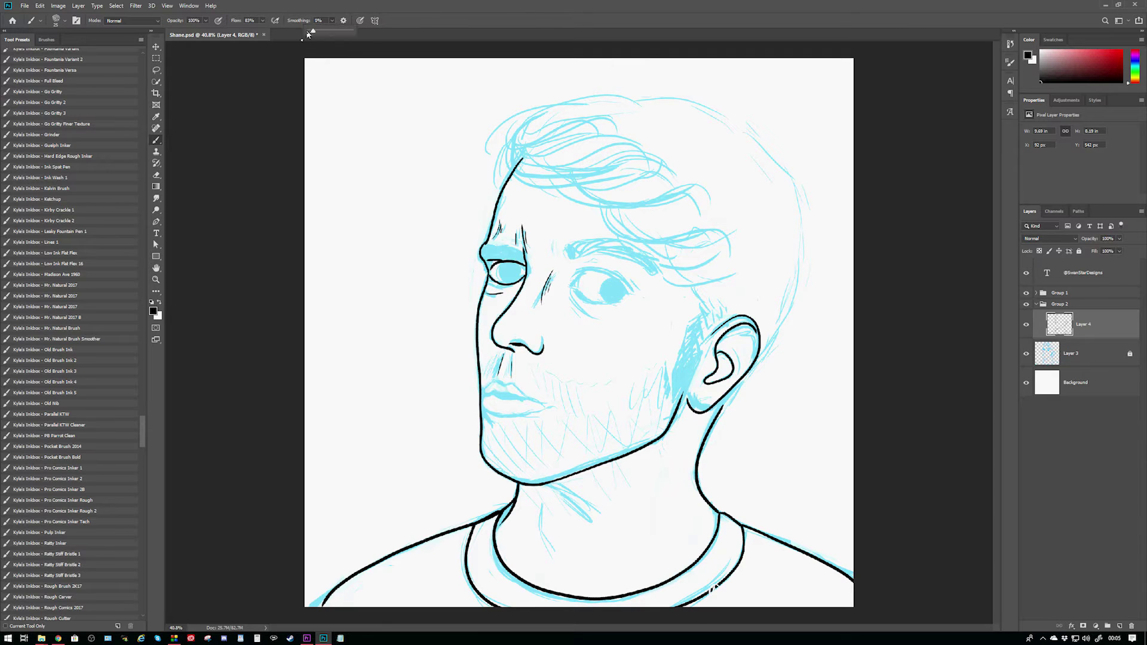
pyautogui.moveTo(529, 267); pyautogui.dragTo(506, 255)
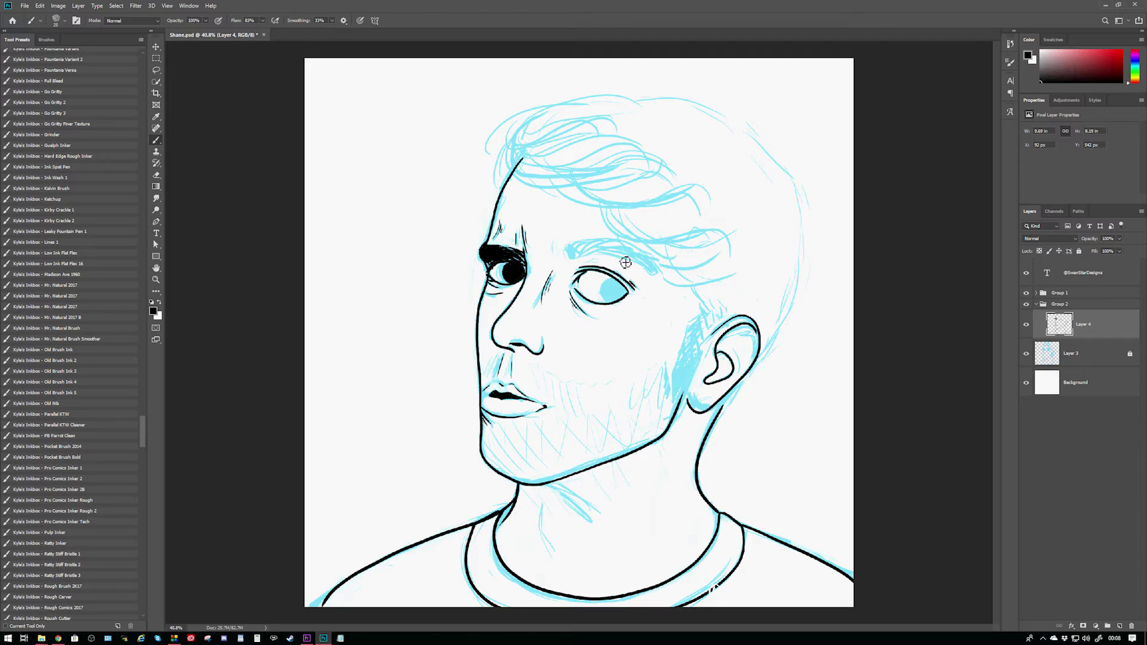
pyautogui.moveTo(625, 261); pyautogui.dragTo(617, 291)
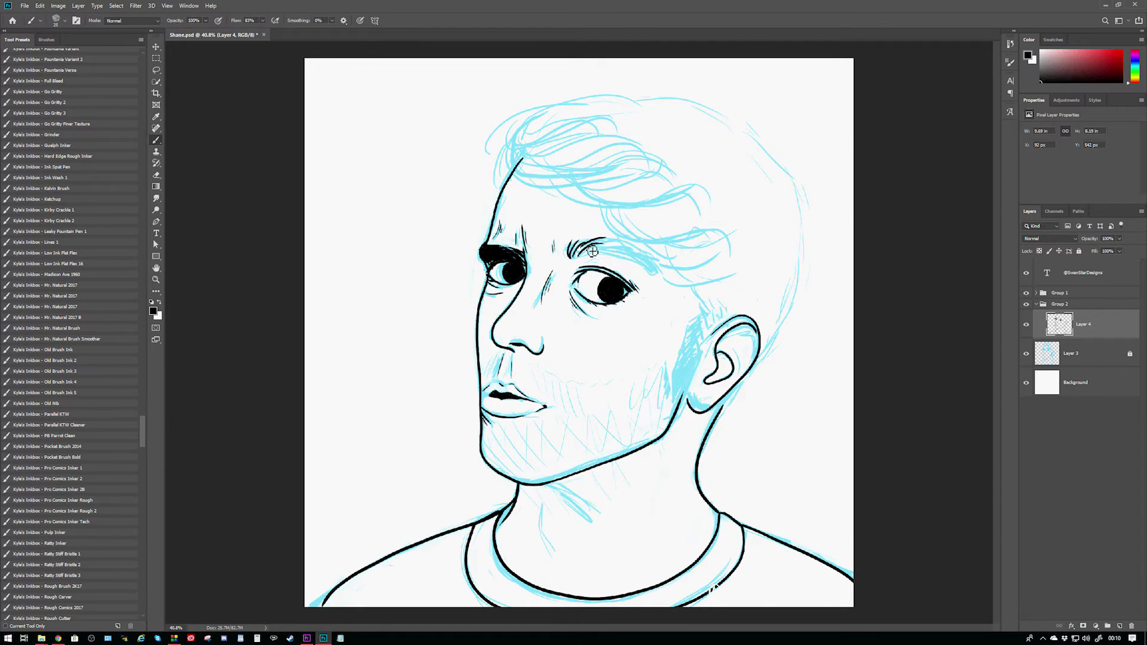
pyautogui.moveTo(568, 254); pyautogui.dragTo(654, 276)
# Step: Ink the diagonal neck lines and hair across the top of the head and forehead
pyautogui.moveTo(553, 486); pyautogui.dragTo(604, 522)
pyautogui.moveTo(539, 507); pyautogui.dragTo(553, 551)
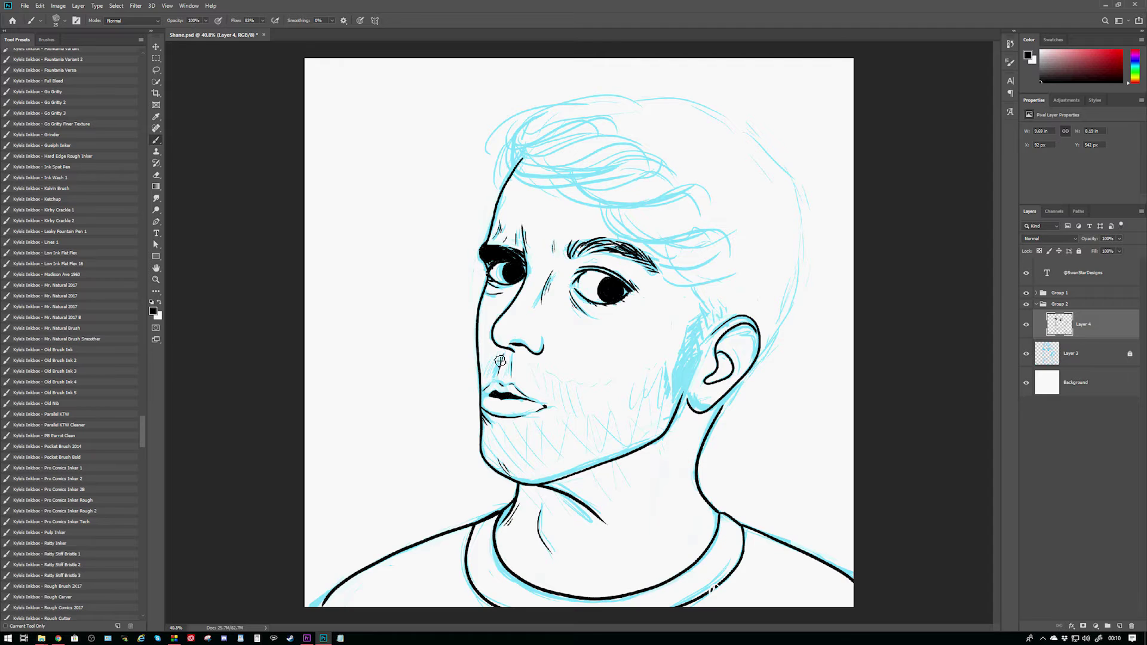
pyautogui.moveTo(485, 151); pyautogui.dragTo(698, 188)
pyautogui.moveTo(609, 211); pyautogui.dragTo(731, 232)
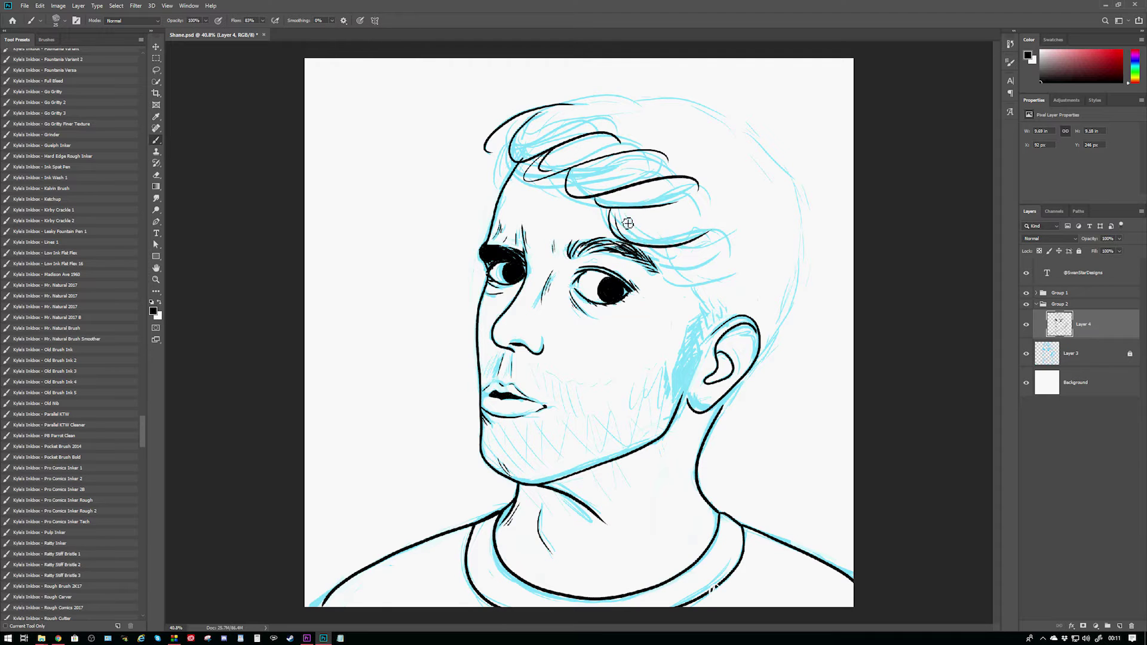
pyautogui.moveTo(663, 260); pyautogui.dragTo(744, 285)
pyautogui.hotkey('ctrl', 'z')
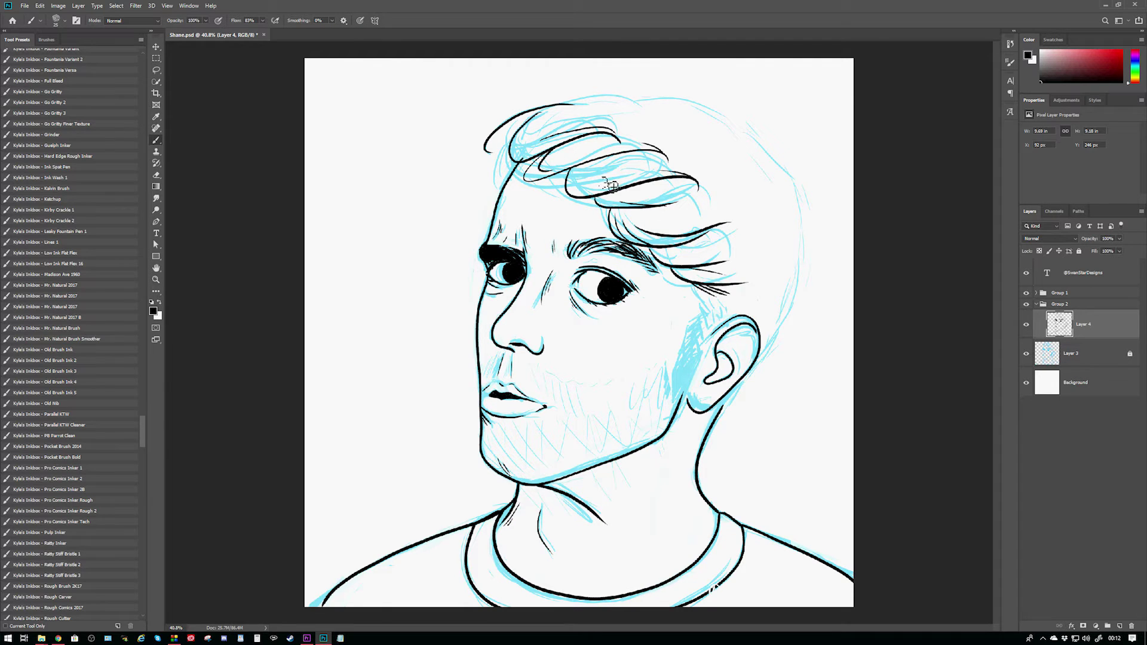
# Step: Complete the top-of-head arc and ink the back and right side of the head
pyautogui.moveTo(671, 100); pyautogui.dragTo(745, 148)
pyautogui.moveTo(788, 301); pyautogui.dragTo(734, 408)
pyautogui.moveTo(728, 288); pyautogui.dragTo(713, 320)
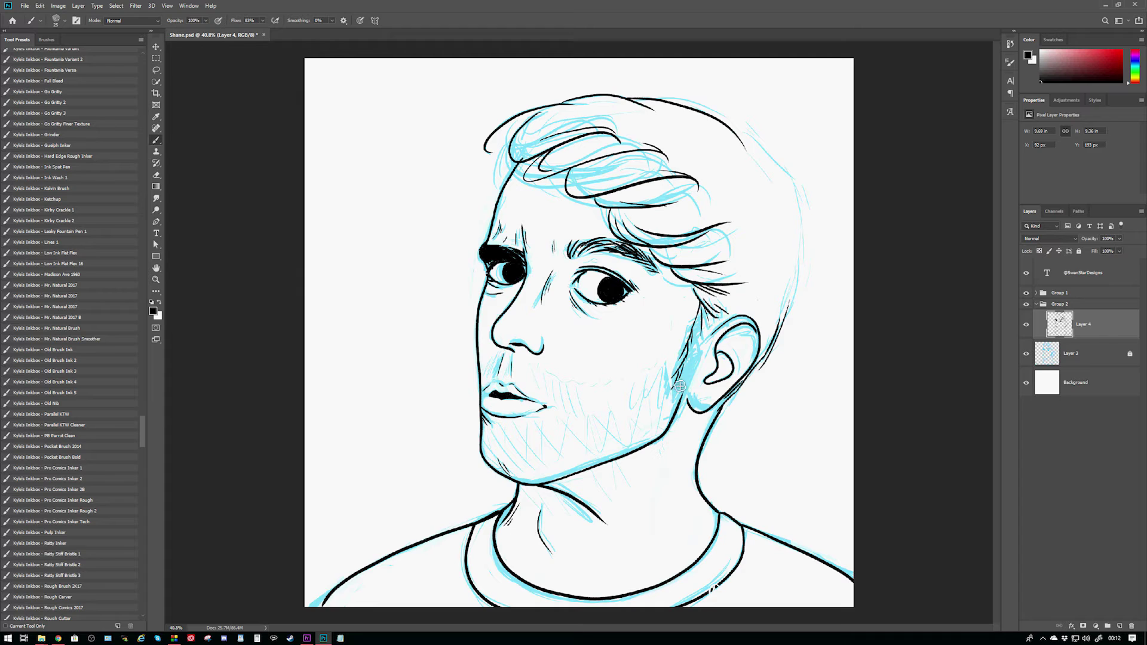
pyautogui.moveTo(744, 125); pyautogui.dragTo(802, 307)
pyautogui.moveTo(773, 198); pyautogui.dragTo(759, 309)
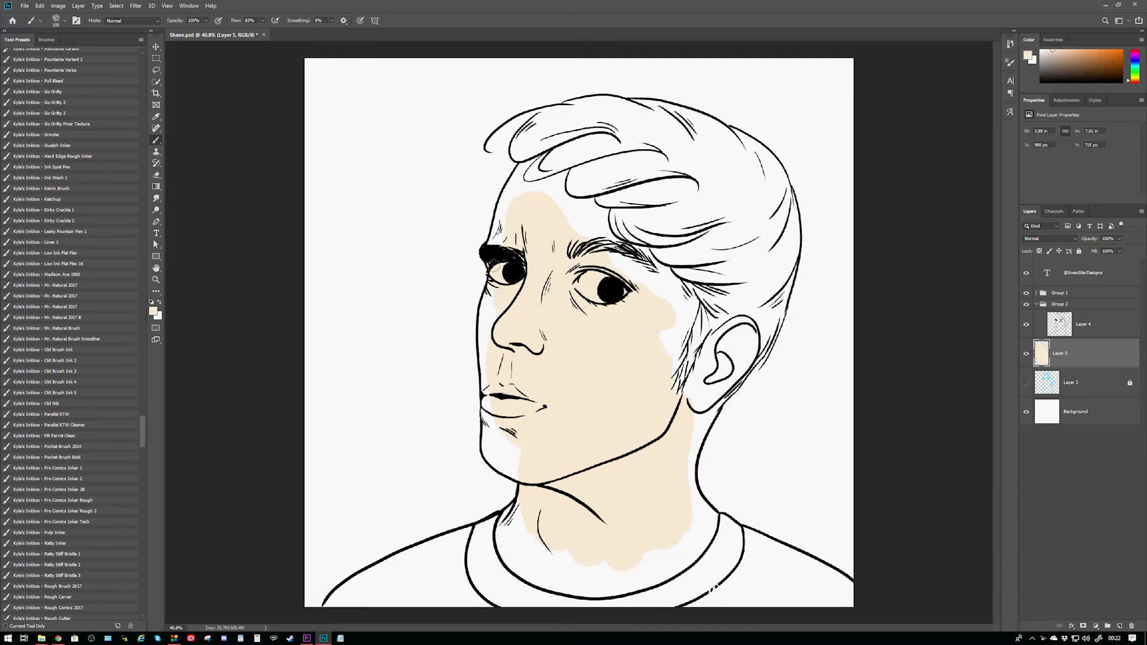
# Step: Paint skin tone on the face, neck and ear, and fill most of the hair light brown
pyautogui.moveTo(490, 269)
pyautogui.mouseDown()
pyautogui.moveTo(692, 439)
pyautogui.moveTo(740, 345)
pyautogui.moveTo(685, 310)
pyautogui.moveTo(663, 269)
pyautogui.moveTo(591, 201)
pyautogui.moveTo(524, 177)
pyautogui.moveTo(592, 219)
pyautogui.mouseUp()
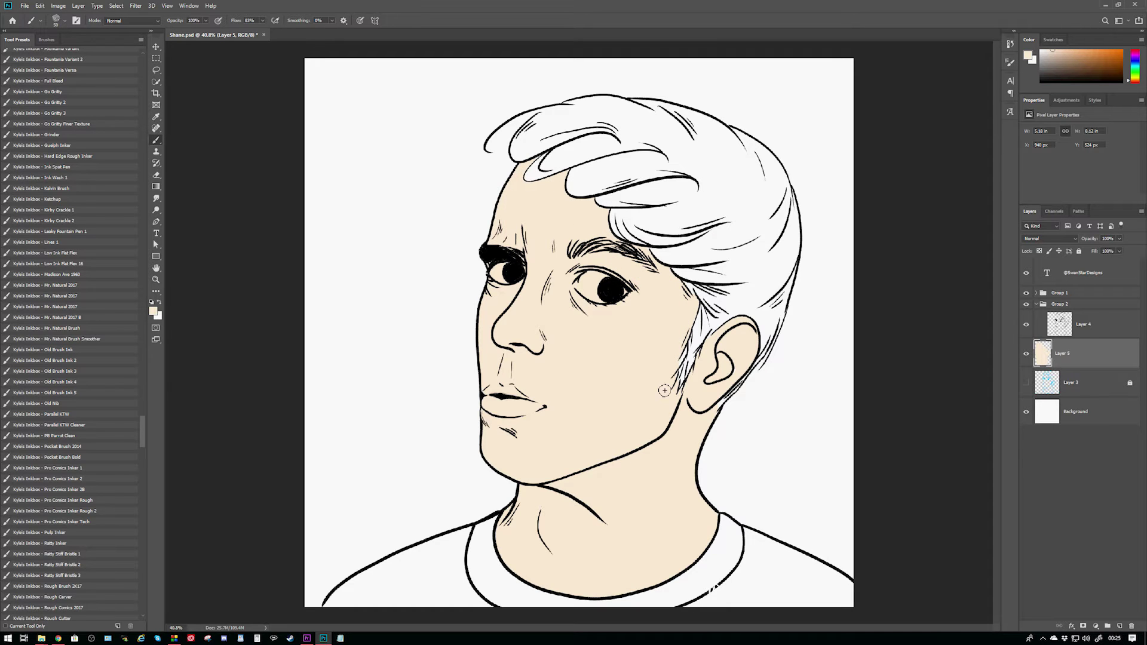
pyautogui.click(1108, 625)
pyautogui.click(1084, 71)
pyautogui.click(1107, 626)
pyautogui.moveTo(709, 184)
pyautogui.mouseDown()
pyautogui.moveTo(753, 259)
pyautogui.moveTo(591, 134)
pyautogui.mouseUp()
pyautogui.moveTo(654, 233)
pyautogui.mouseDown()
pyautogui.moveTo(743, 305)
pyautogui.moveTo(614, 193)
pyautogui.moveTo(538, 170)
pyautogui.moveTo(583, 157)
pyautogui.moveTo(520, 126)
pyautogui.moveTo(617, 105)
pyautogui.moveTo(744, 148)
pyautogui.moveTo(789, 215)
pyautogui.moveTo(700, 340)
pyautogui.moveTo(762, 314)
pyautogui.moveTo(768, 355)
pyautogui.mouseUp()
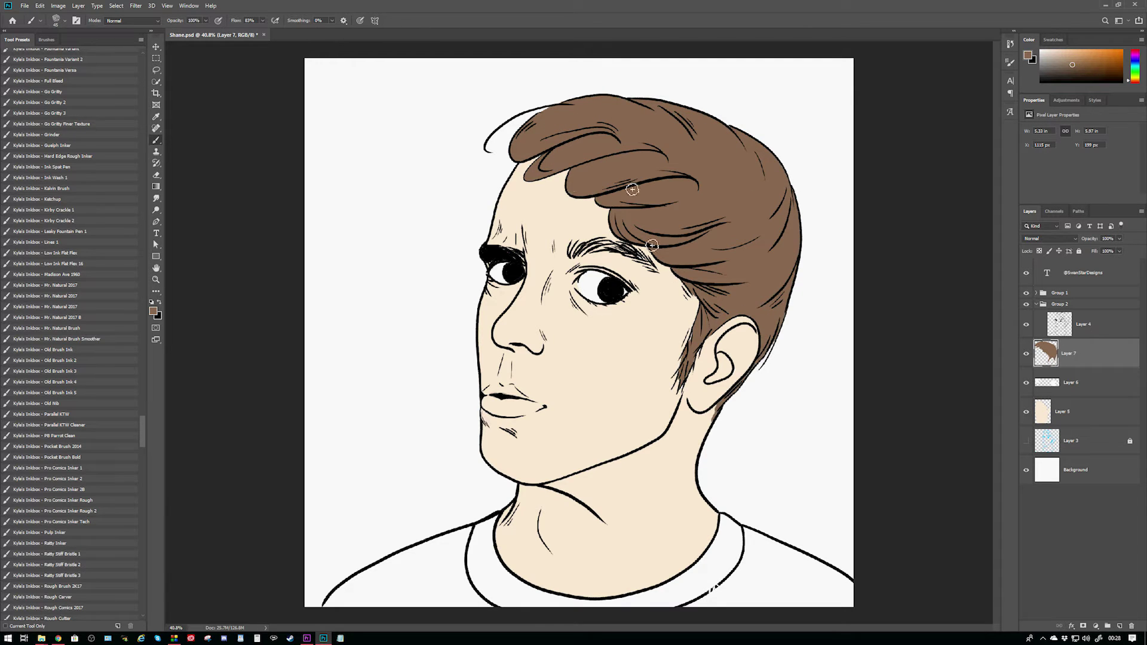
# Step: Fill the shirt solid black, then add a new layer with lowered brush opacity
pyautogui.moveTo(461, 584); pyautogui.dragTo(842, 573)
pyautogui.moveTo(680, 573)
pyautogui.mouseDown()
pyautogui.moveTo(730, 527)
pyautogui.moveTo(502, 573)
pyautogui.moveTo(628, 600)
pyautogui.mouseUp()
pyautogui.moveTo(448, 537); pyautogui.dragTo(331, 604)
pyautogui.hotkey('ctrl', 'shift', 'n')
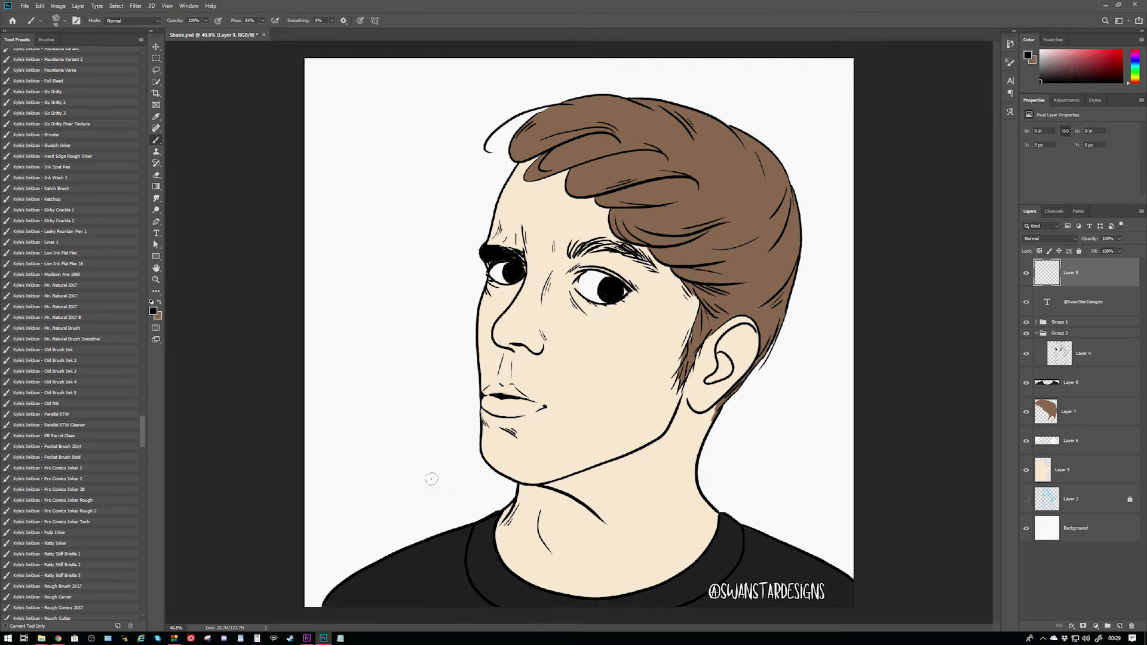
pyautogui.press('1')
pyautogui.press('3')
# Step: Place Layer 9 between Layers 6 and 5 and shade the ear, neck and collar peach
pyautogui.moveTo(1047, 273); pyautogui.dragTo(1066, 455)
pyautogui.press('x')
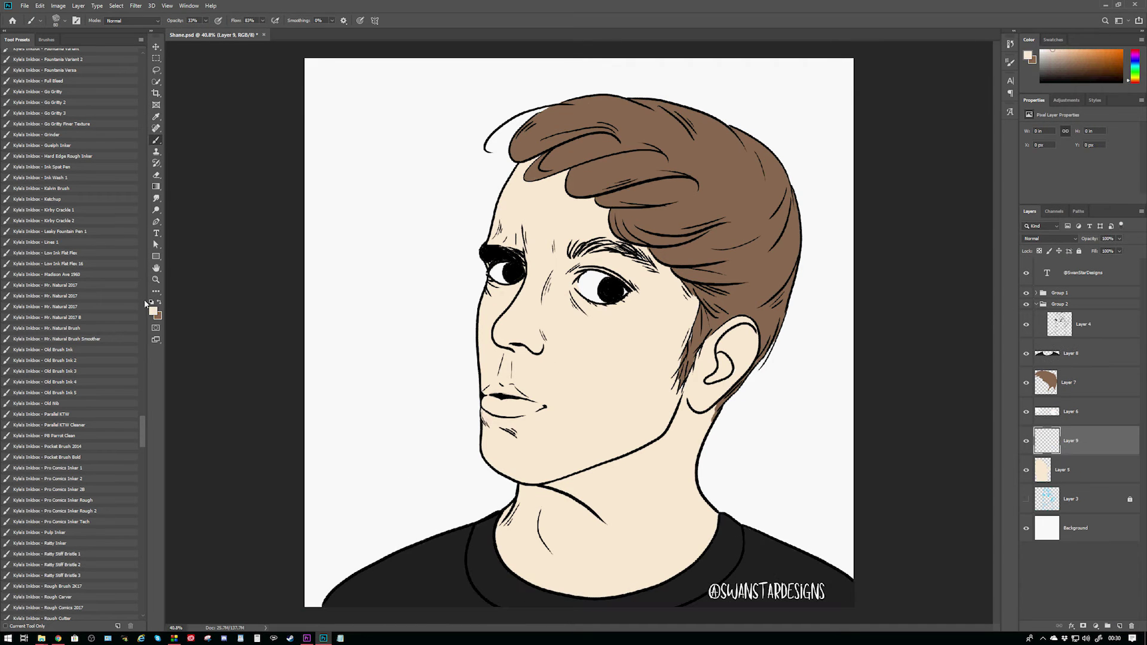
pyautogui.press('0')
pyautogui.moveTo(717, 350); pyautogui.dragTo(743, 332)
pyautogui.moveTo(727, 340); pyautogui.dragTo(708, 381)
pyautogui.moveTo(546, 489)
pyautogui.mouseDown()
pyautogui.moveTo(636, 587)
pyautogui.moveTo(645, 457)
pyautogui.mouseUp()
pyautogui.moveTo(668, 465)
pyautogui.mouseDown()
pyautogui.moveTo(705, 419)
pyautogui.moveTo(645, 538)
pyautogui.moveTo(708, 448)
pyautogui.mouseUp()
pyautogui.hotkey('ctrl', 'd')
# Step: On Layer 9, paint a darker shadow under the mouth and shade the right cheek to the jaw
pyautogui.keyDown('ctrl'); pyautogui.click(678, 377); pyautogui.keyUp('ctrl')
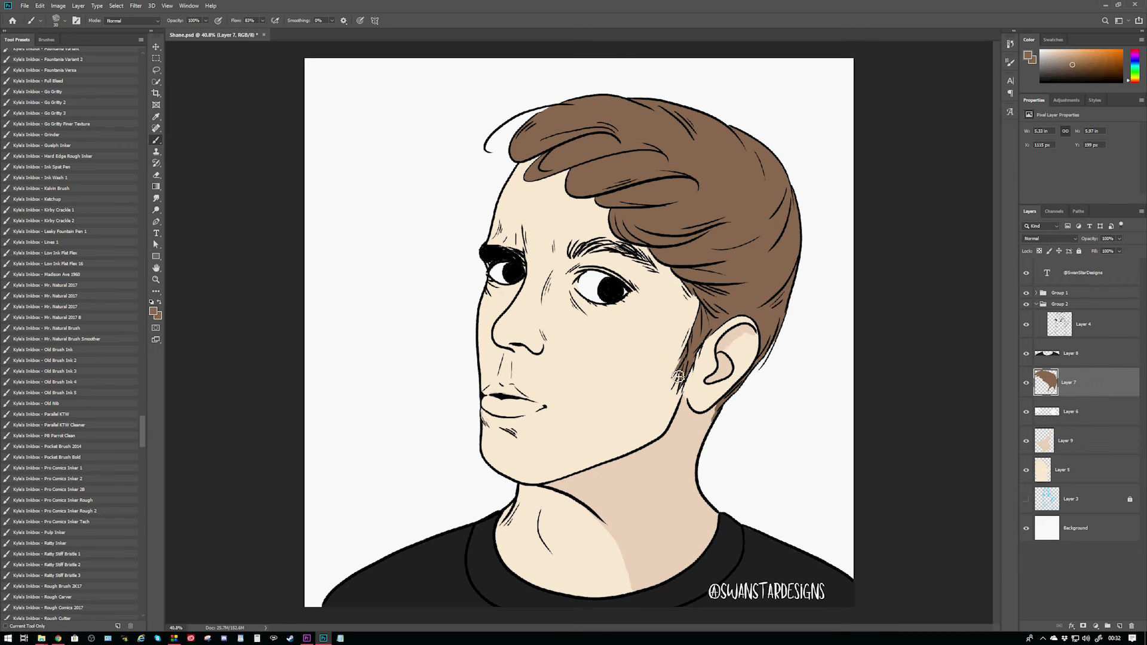
pyautogui.keyDown('ctrl'); pyautogui.click(655, 508); pyautogui.keyUp('ctrl')
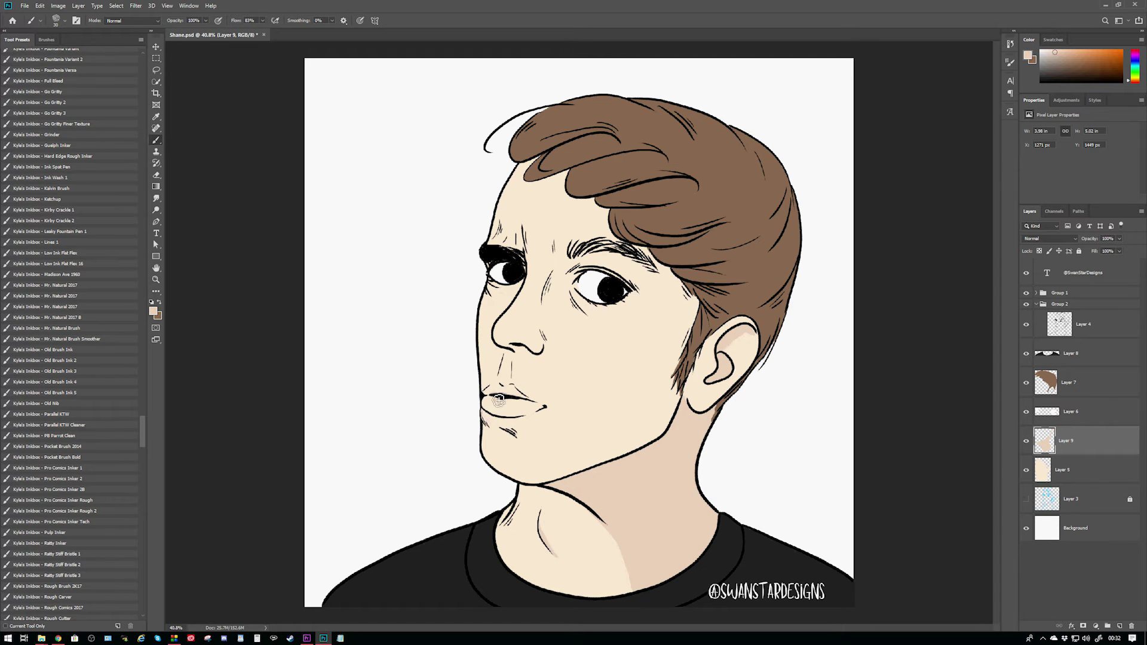
pyautogui.moveTo(499, 400); pyautogui.dragTo(534, 405)
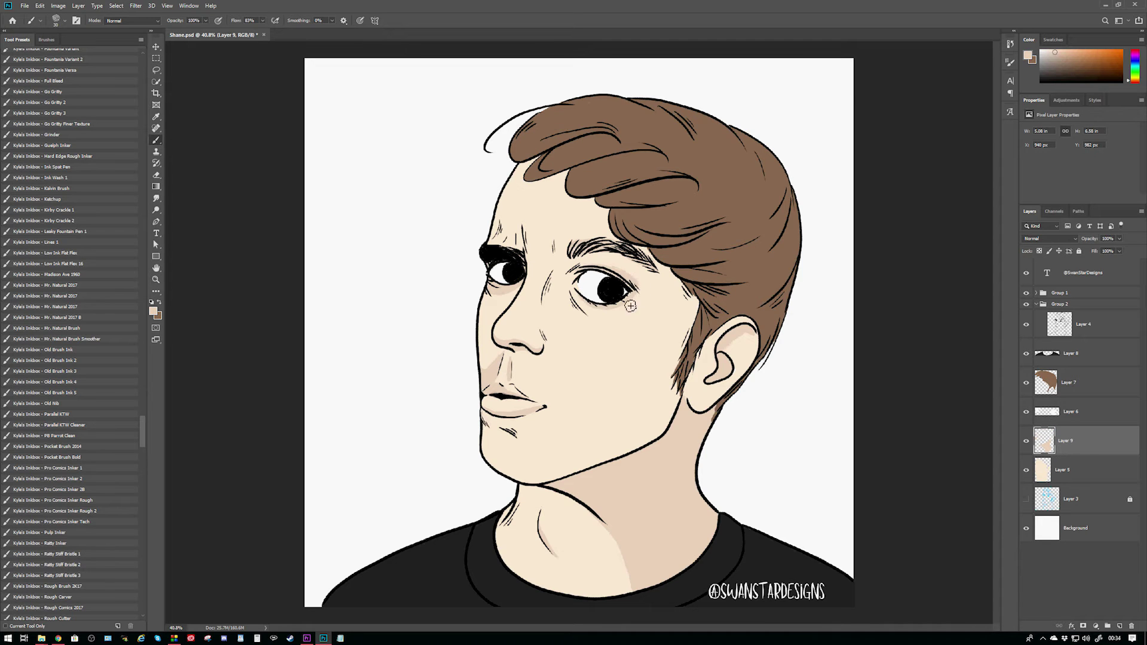
pyautogui.moveTo(643, 246); pyautogui.dragTo(656, 423)
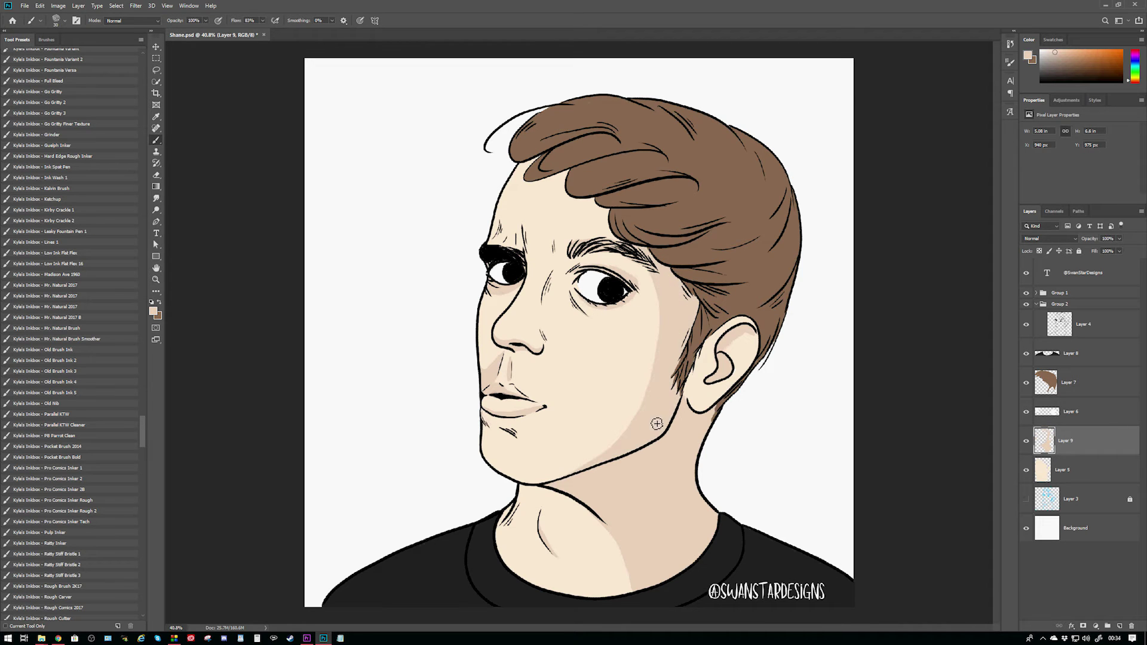
# Step: Shade the skin under the hairline, beneath the jawline and along the neck and cheek
pyautogui.moveTo(525, 166)
pyautogui.mouseDown()
pyautogui.moveTo(592, 224)
pyautogui.moveTo(595, 202)
pyautogui.mouseUp()
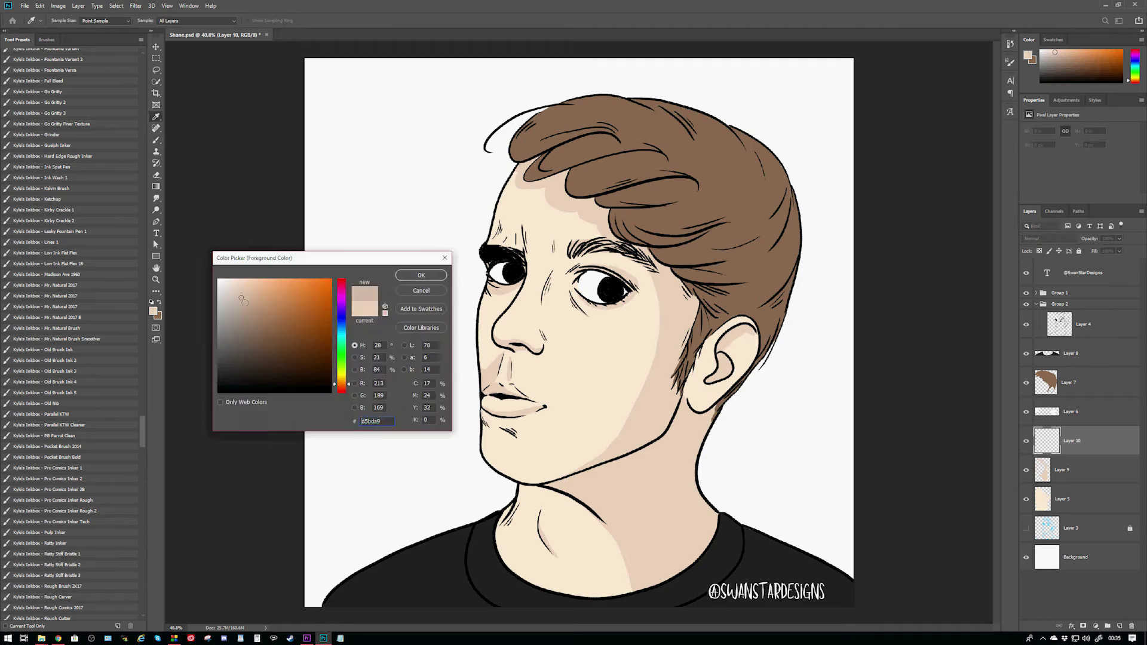
pyautogui.moveTo(683, 444); pyautogui.dragTo(569, 491)
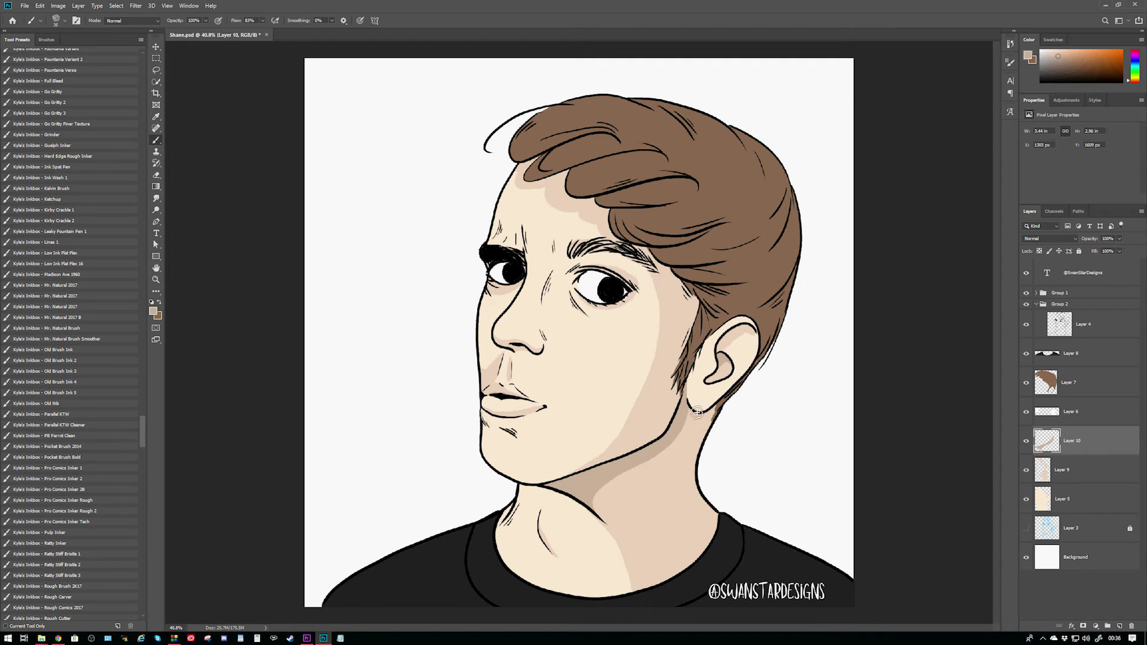
pyautogui.moveTo(697, 412); pyautogui.dragTo(709, 524)
pyautogui.moveTo(645, 255); pyautogui.dragTo(675, 395)
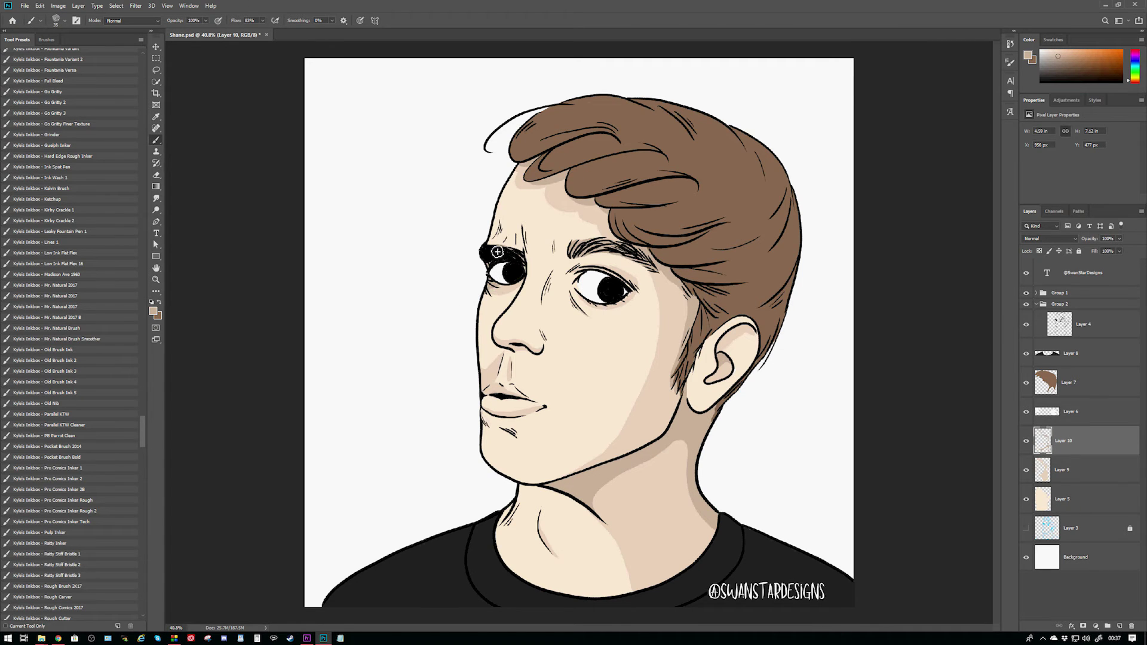
# Step: Pick a pink in the Color Picker and paint it onto the lower lip
pyautogui.click(154, 310)
pyautogui.click(404, 266)
pyautogui.moveTo(483, 396); pyautogui.dragTo(530, 405)
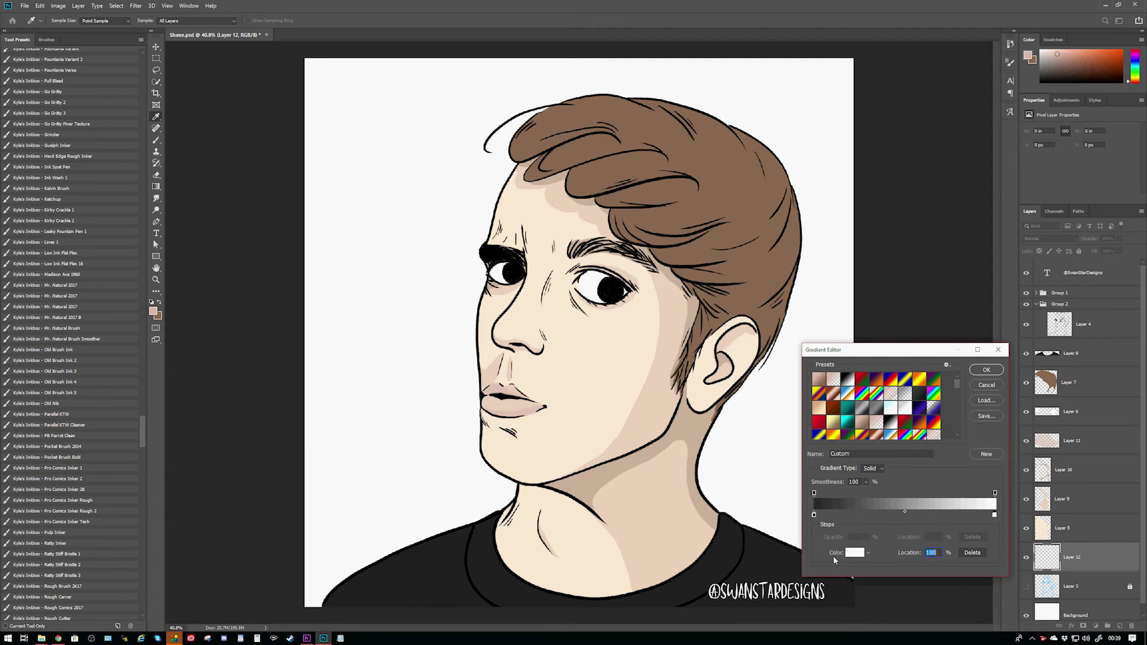
# Step: Fill the background with a dark-to-light grey gradient and paint a light cheek patch on a new layer
pyautogui.press('Return')
pyautogui.moveTo(591, 269); pyautogui.dragTo(592, 607)
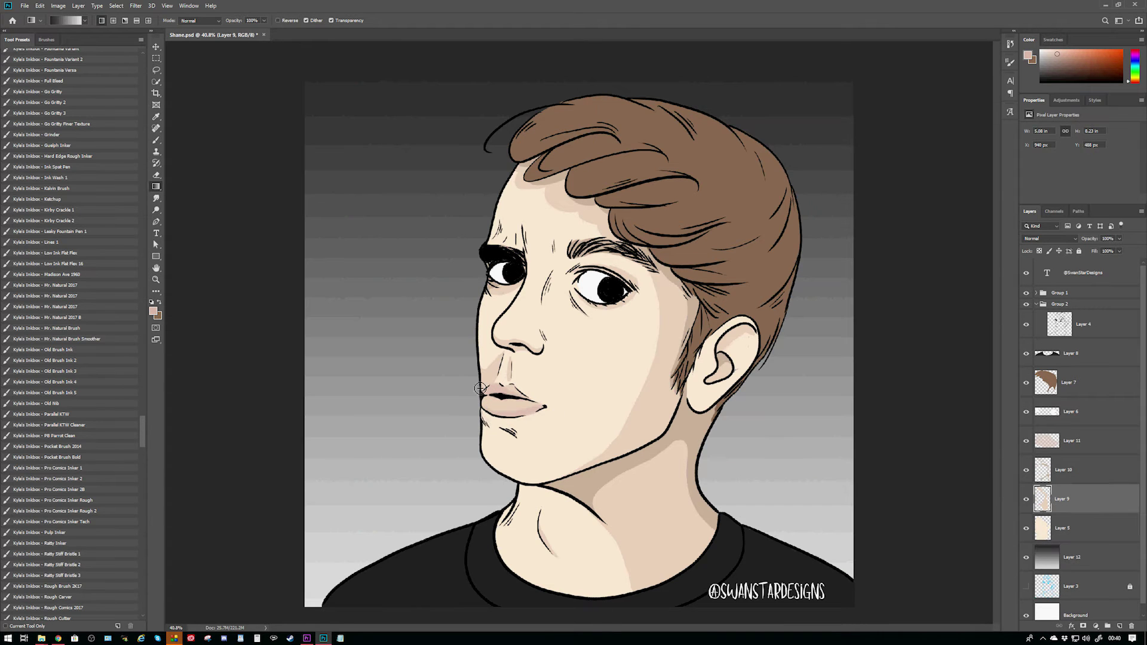
pyautogui.click(1066, 440)
pyautogui.hotkey('ctrl', 'shift', 'n')
pyautogui.press('Return')
# Step: Dab white catchlights into both eyes on a new layer placed above Layer 4
pyautogui.press('b')
pyautogui.moveTo(569, 338); pyautogui.dragTo(619, 339)
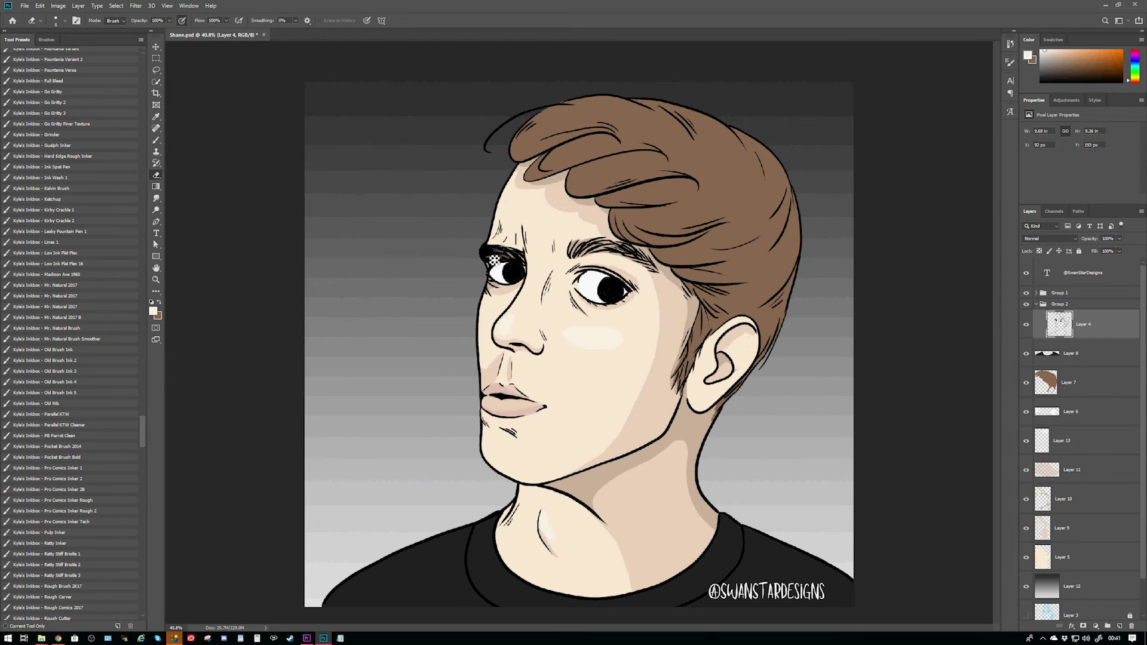
pyautogui.press('b')
pyautogui.keyDown('ctrl'); pyautogui.click(499, 259); pyautogui.keyUp('ctrl')
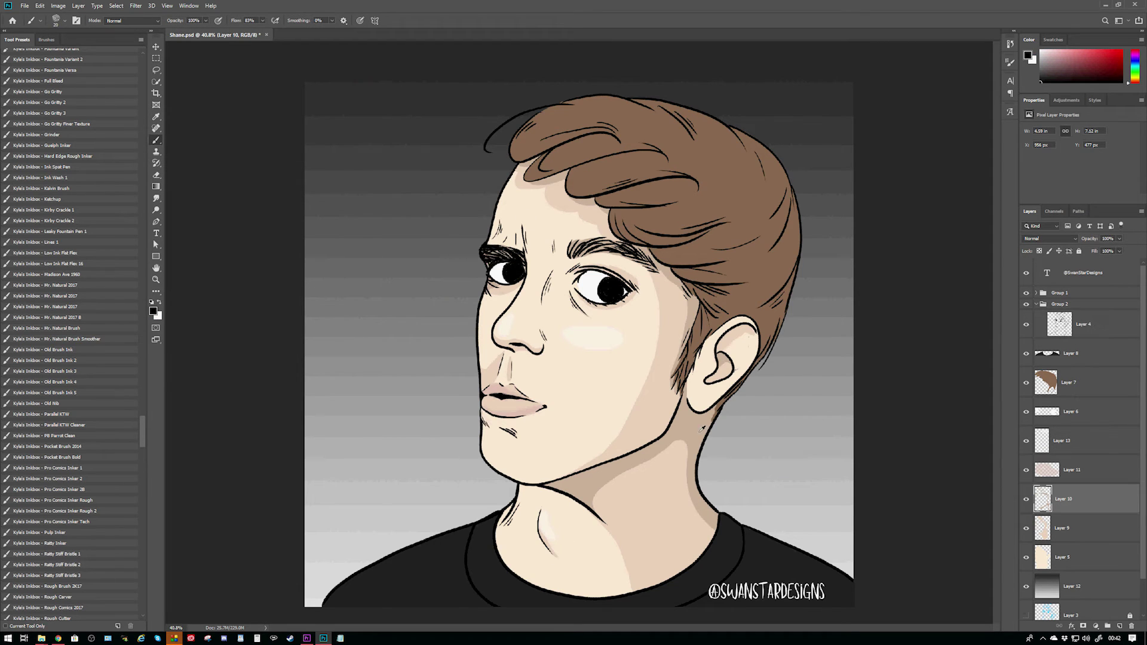
pyautogui.click(155, 309)
pyautogui.press('Return')
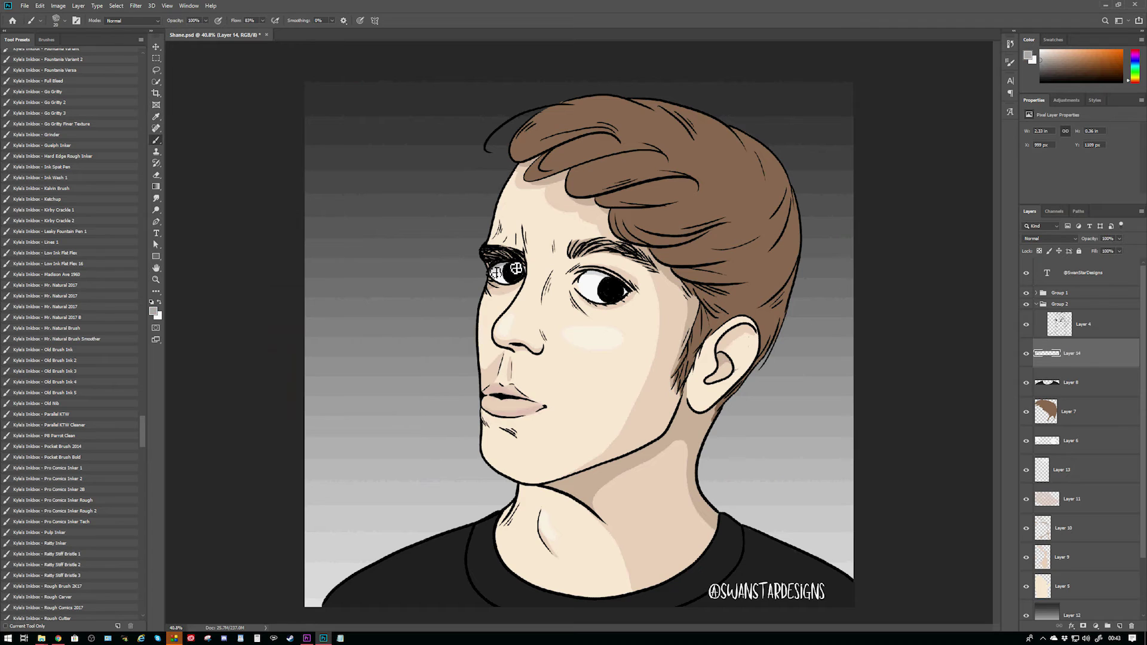
pyautogui.click(605, 290)
pyautogui.hotkey('ctrl', ']')
pyautogui.click(518, 272)
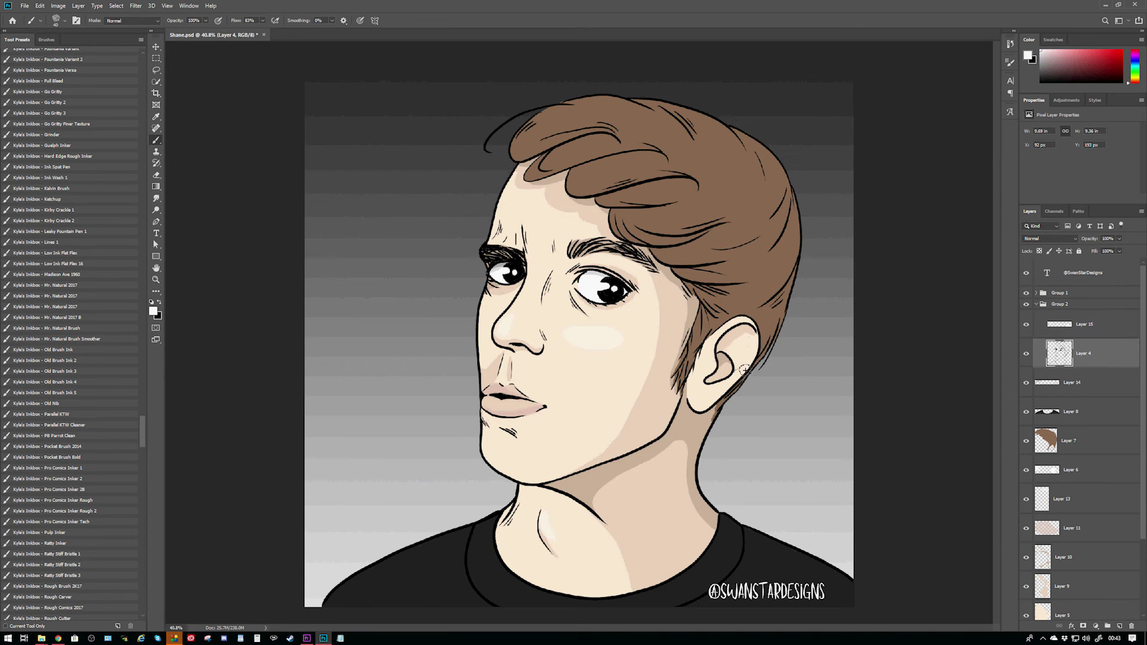
# Step: Switch back to the skin tone and reselect Layers 10 and 9 for shading
pyautogui.keyDown('ctrl'); pyautogui.click(745, 350); pyautogui.keyUp('ctrl')
pyautogui.keyDown('alt'); pyautogui.click(724, 362); pyautogui.keyUp('alt')
pyautogui.keyDown('ctrl'); pyautogui.click(717, 334); pyautogui.keyUp('ctrl')
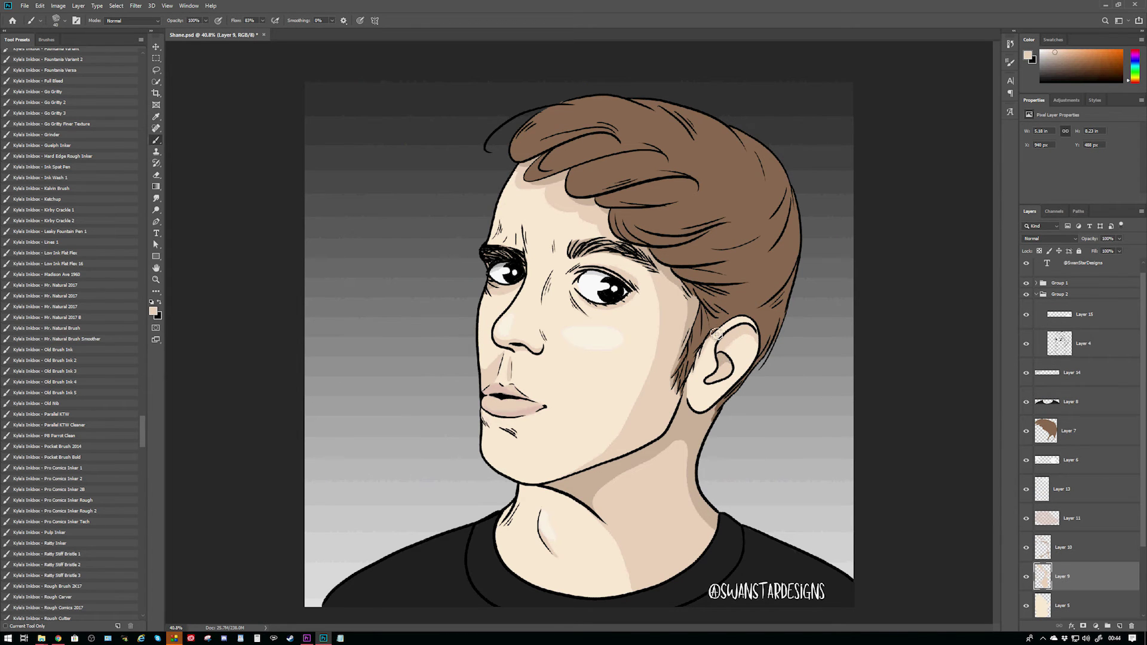
# Step: On a new layer limited to the hair, shade the right side of the hair darker brown
pyautogui.click(1095, 434)
pyautogui.hotkey('ctrl', 'shift', 'alt', 'n')
pyautogui.click(153, 309)
pyautogui.press('Return')
pyautogui.keyDown('ctrl'); pyautogui.click(1045, 459); pyautogui.keyUp('ctrl')
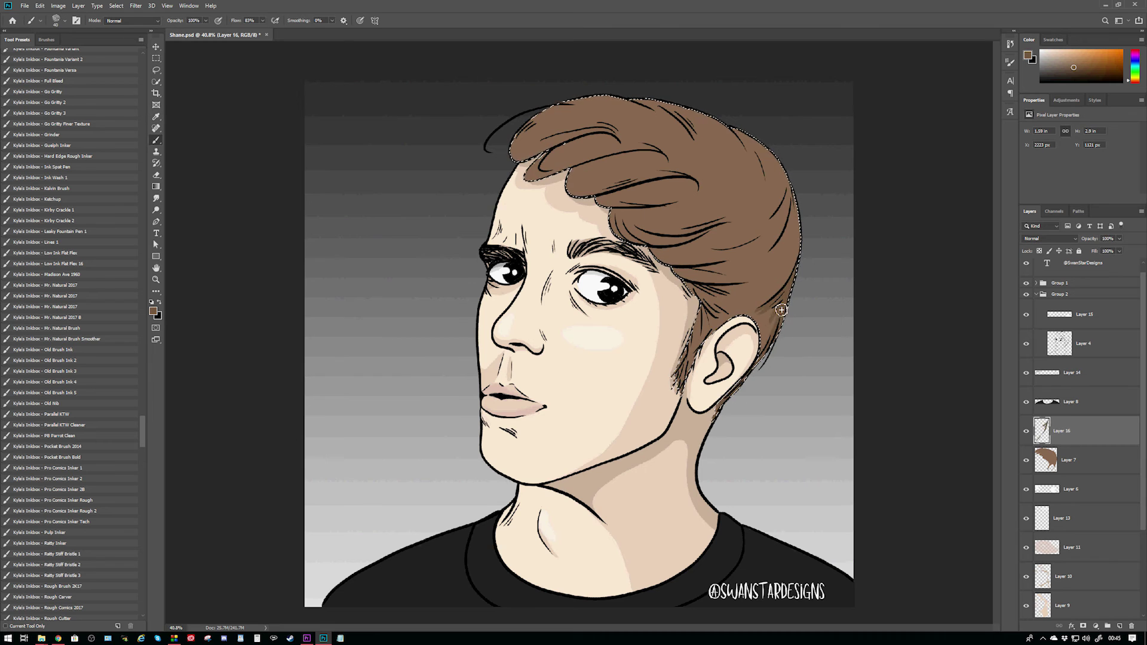
pyautogui.moveTo(650, 106); pyautogui.dragTo(777, 192)
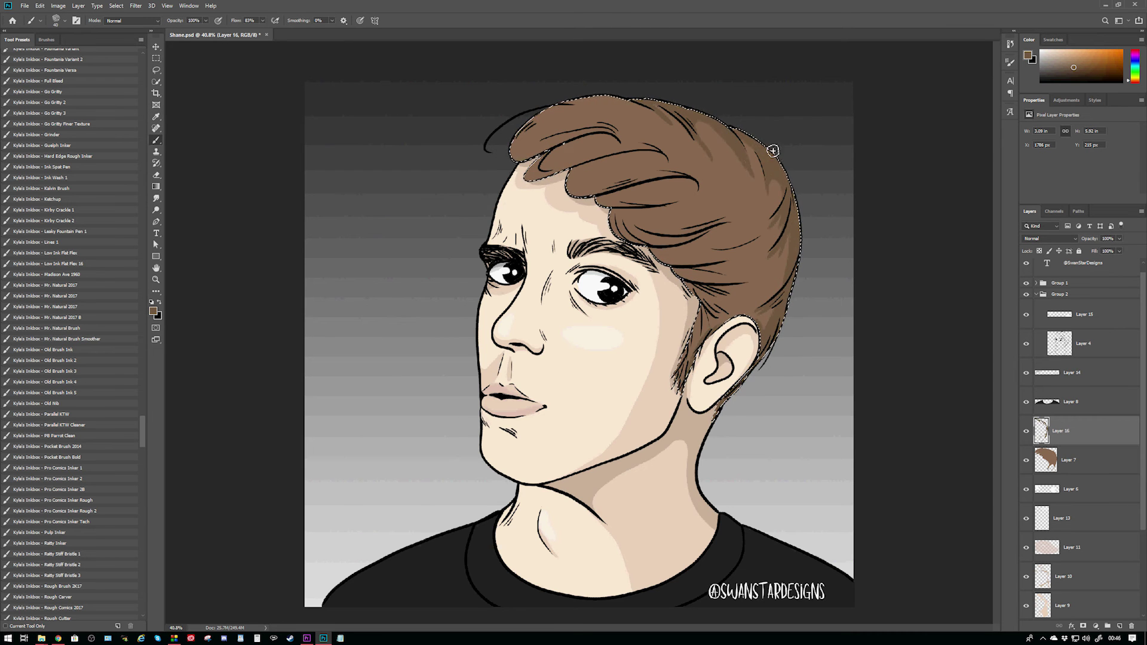
# Step: Add darker brown strands and highlights through the hair, then drop the selection
pyautogui.hotkey('ctrl', 'shift', 'alt', 'n')
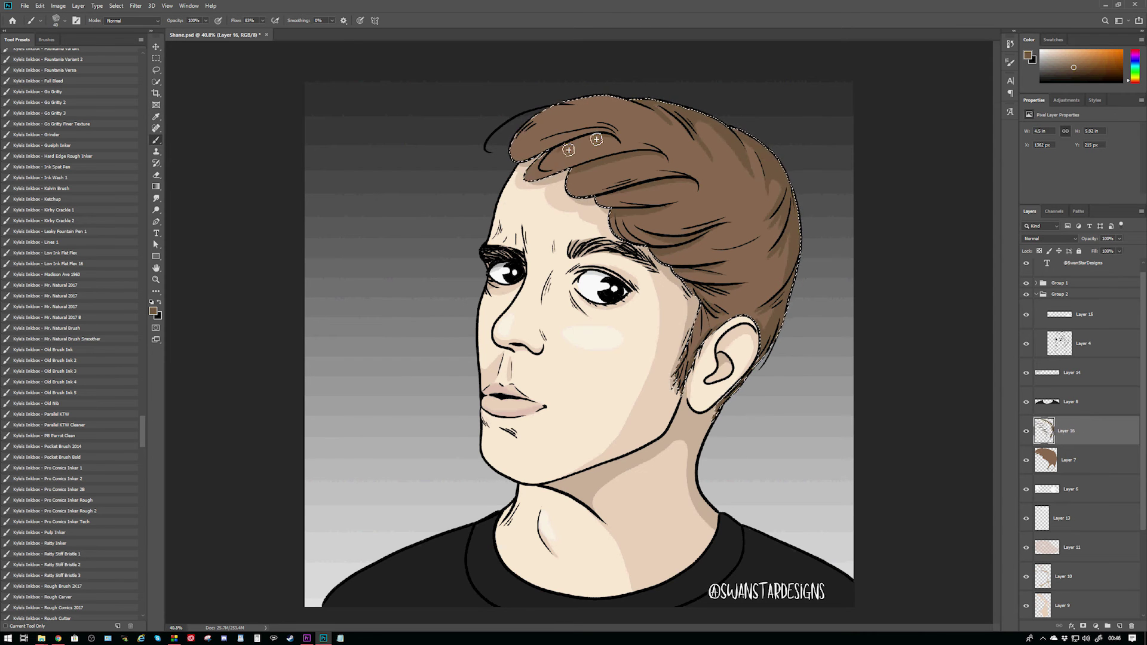
pyautogui.moveTo(665, 240)
pyautogui.mouseDown()
pyautogui.moveTo(536, 127)
pyautogui.moveTo(537, 175)
pyautogui.moveTo(730, 229)
pyautogui.mouseUp()
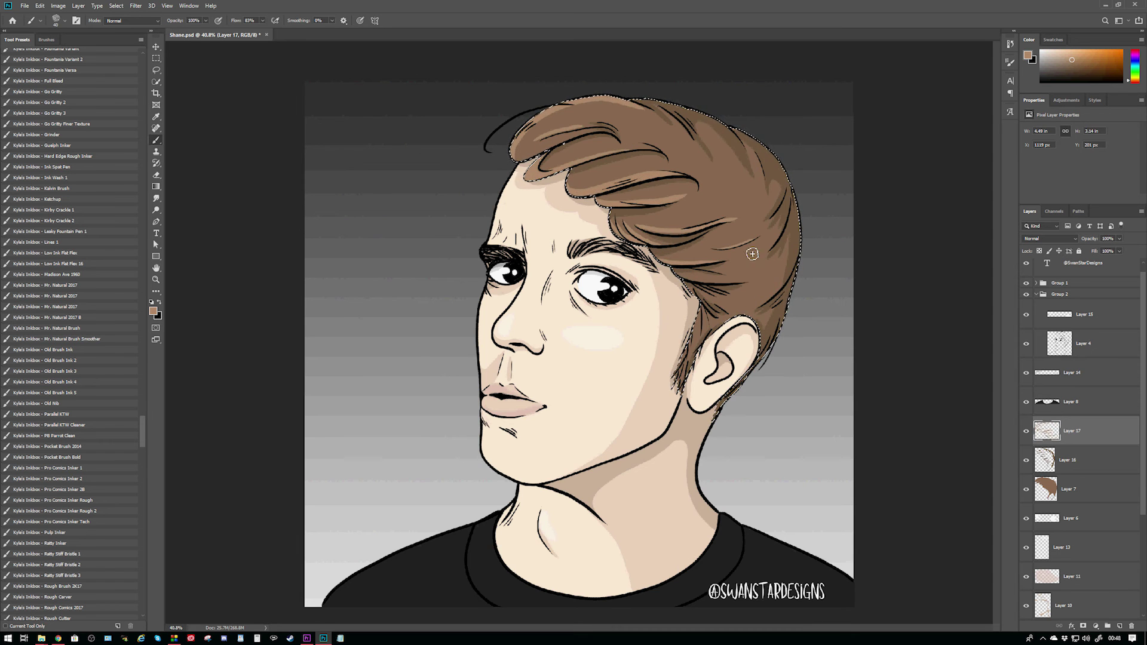
pyautogui.moveTo(663, 255); pyautogui.dragTo(758, 417)
pyautogui.hotkey('ctrl', 'd')
# Step: Ink fine black strokes along the hairline on a new layer
pyautogui.hotkey('ctrl', 'shift', 'alt', 'n')
pyautogui.press('d')
pyautogui.moveTo(530, 169); pyautogui.dragTo(536, 196)
pyautogui.moveTo(565, 176); pyautogui.dragTo(629, 244)
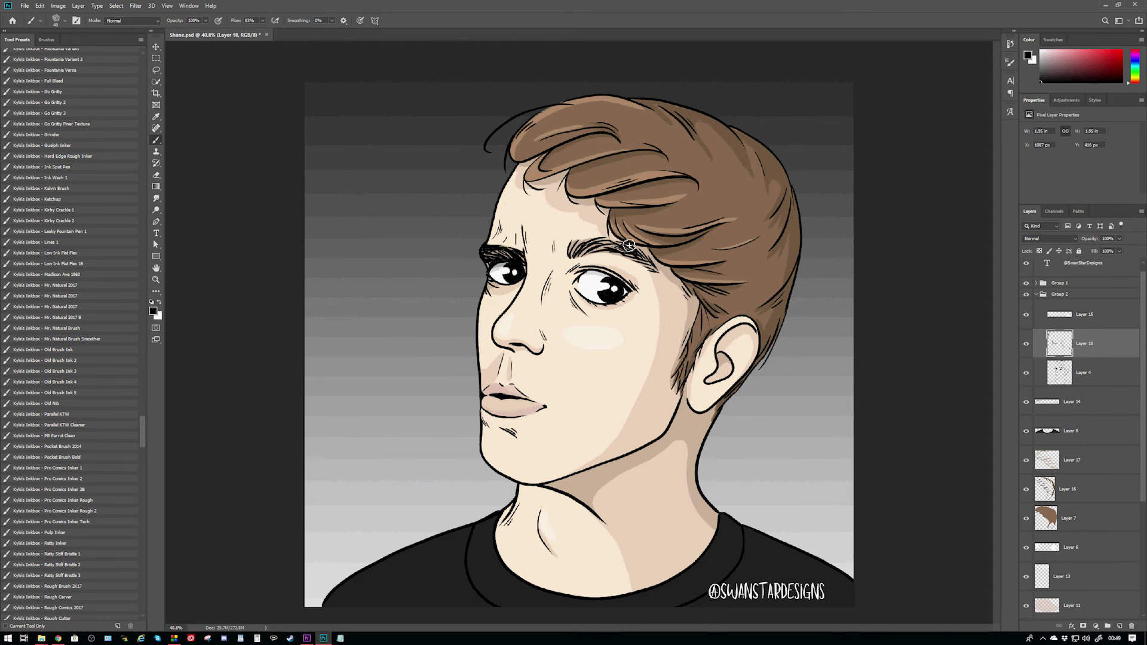
pyautogui.hotkey('ctrl', 'shift', 'alt', 'n')
# Step: Brush four loose grey scribble strokes across the background behind the head
pyautogui.moveTo(410, 84); pyautogui.dragTo(484, 223)
pyautogui.moveTo(430, 152); pyautogui.dragTo(323, 493)
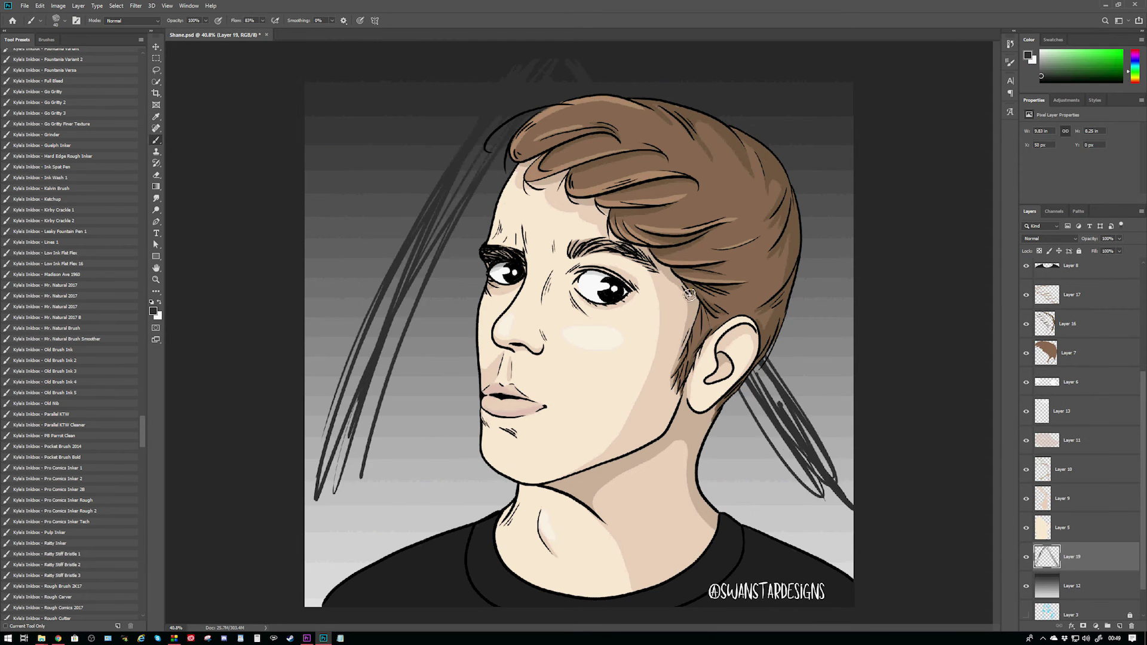
pyautogui.moveTo(743, 359); pyautogui.dragTo(852, 502)
pyautogui.moveTo(305, 484); pyautogui.dragTo(437, 344)
# Step: Lower the scribble layer to about 58% opacity and shift it slightly right
pyautogui.press('v')
pyautogui.press('5')
pyautogui.press('8')
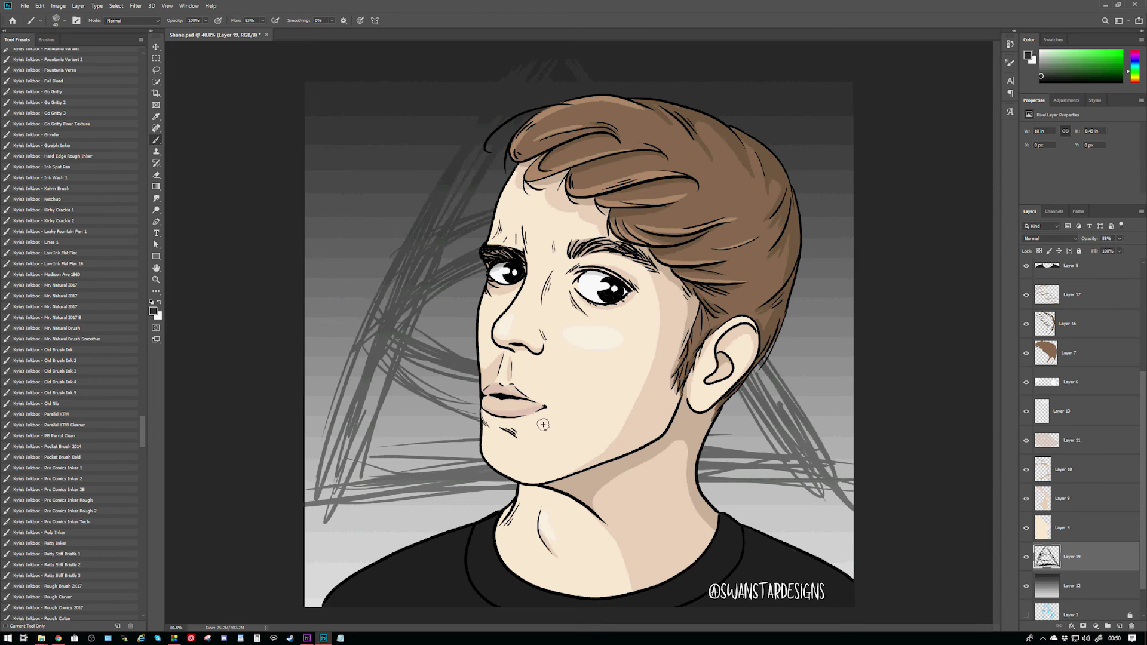
pyautogui.moveTo(350, 475); pyautogui.dragTo(397, 475)
# Step: On a new layer above the shirt, paint a stroke along the black shirt
pyautogui.hotkey('ctrl', 'shift', 'alt', 'n')
pyautogui.press('b')
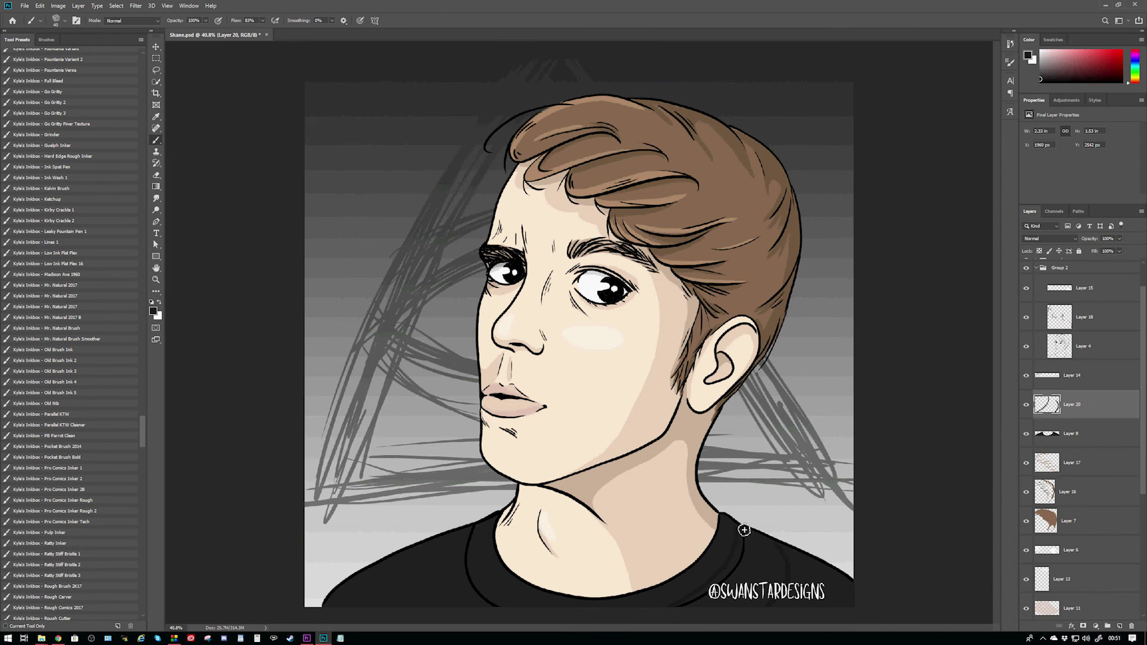
pyautogui.moveTo(677, 609); pyautogui.dragTo(790, 561)
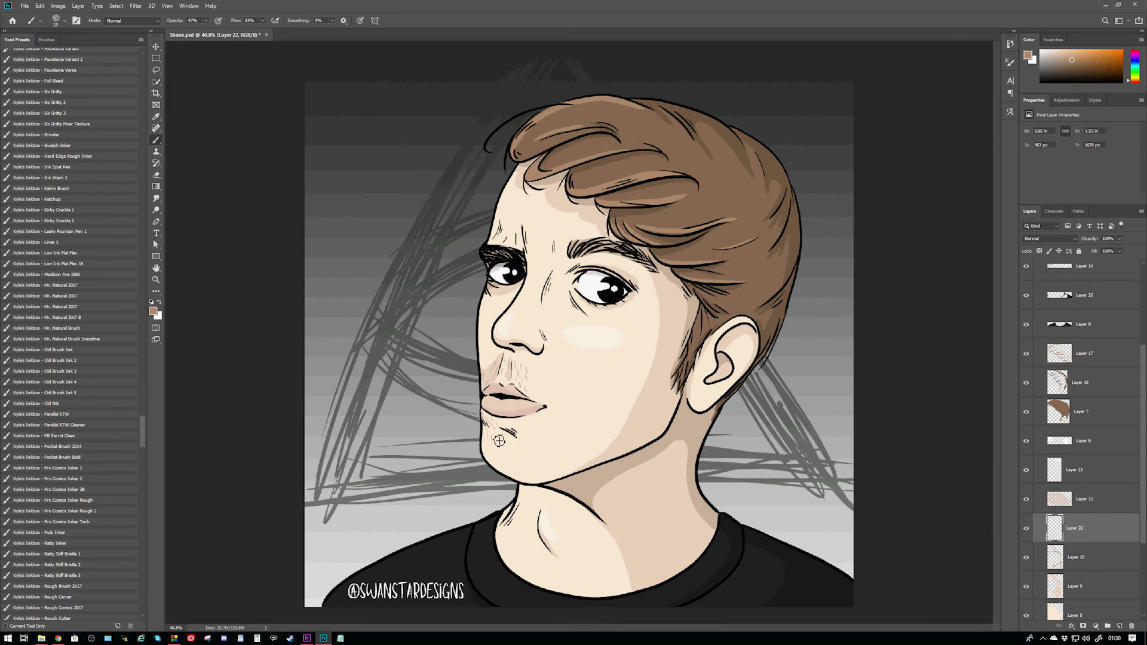
# Step: Paint a faint stubble stroke across the cheek and chin
pyautogui.moveTo(539, 377); pyautogui.dragTo(624, 408)
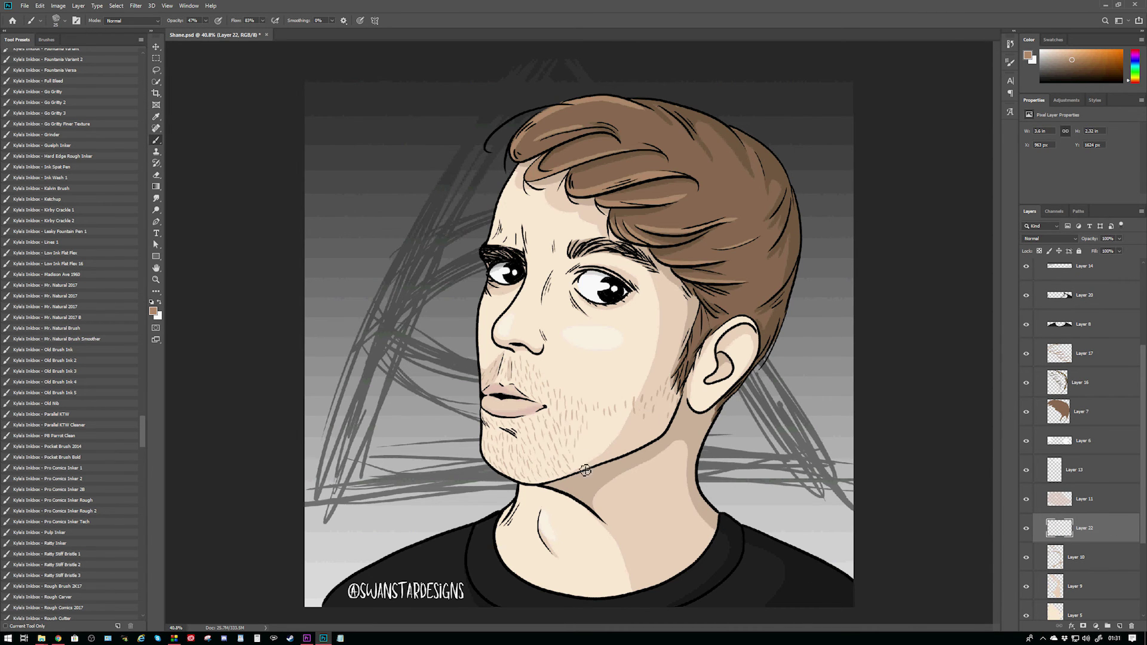